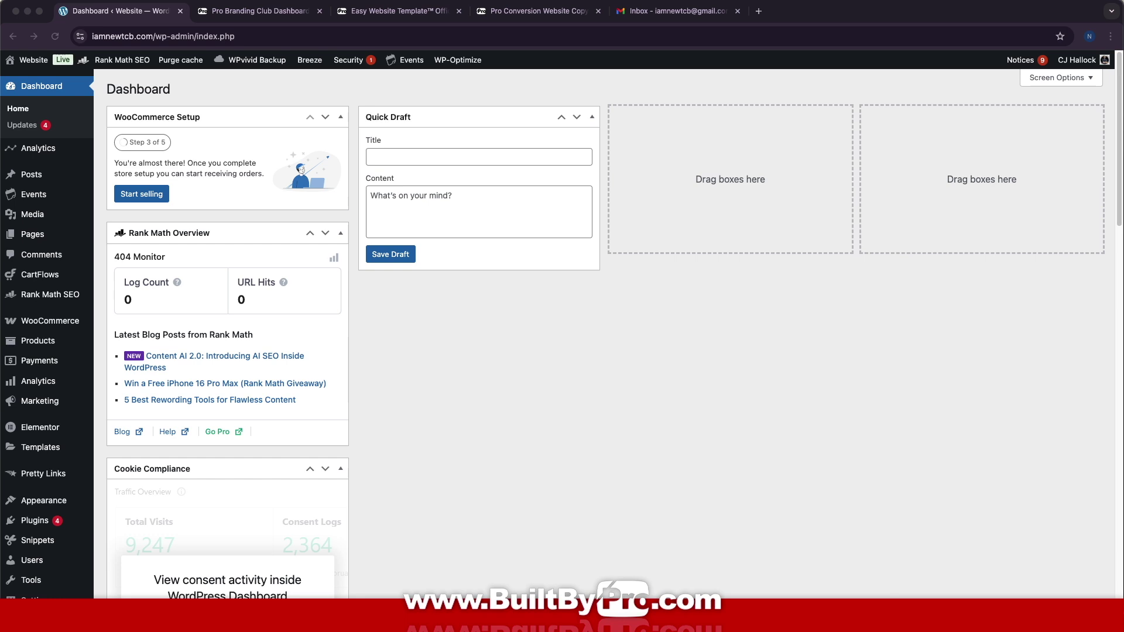
Open the Site Identity settings in the WordPress theme customizer
{"action": "left_click", "coordinate": [851, 289]}
{"action": "mouse_move", "coordinate": [45, 507]}
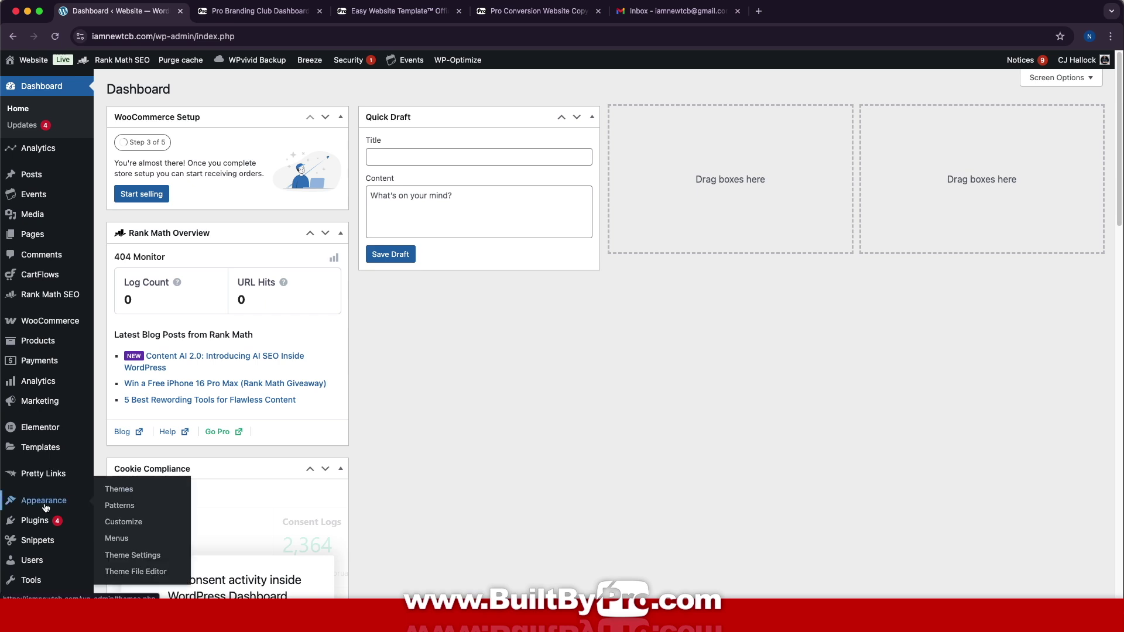
{"action": "left_click", "coordinate": [127, 527]}
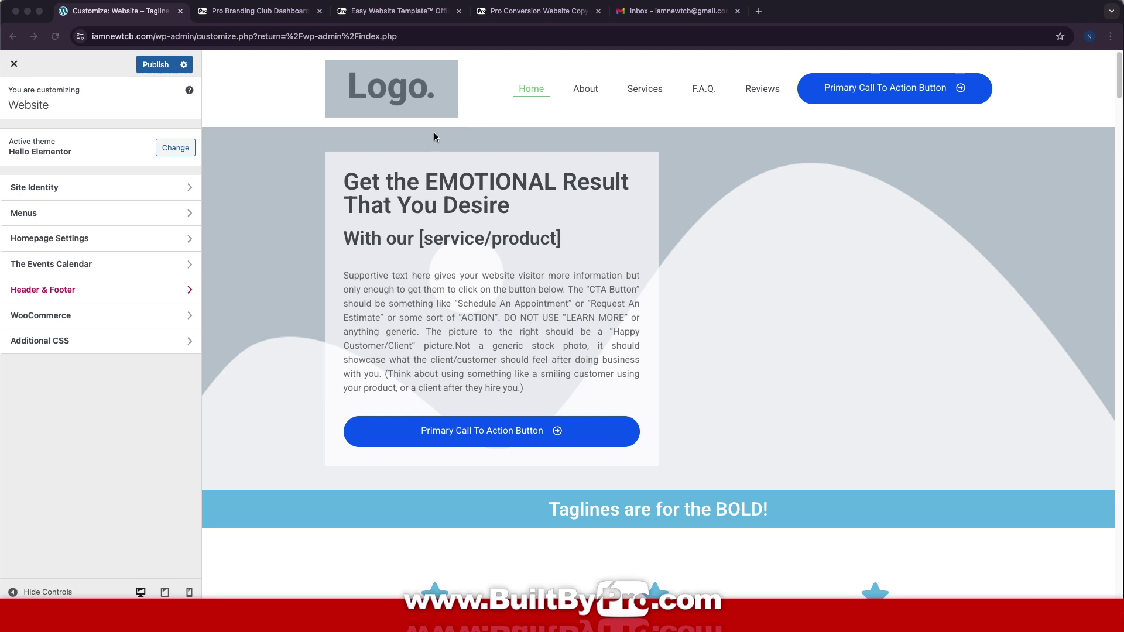
{"action": "left_click", "coordinate": [97, 192]}
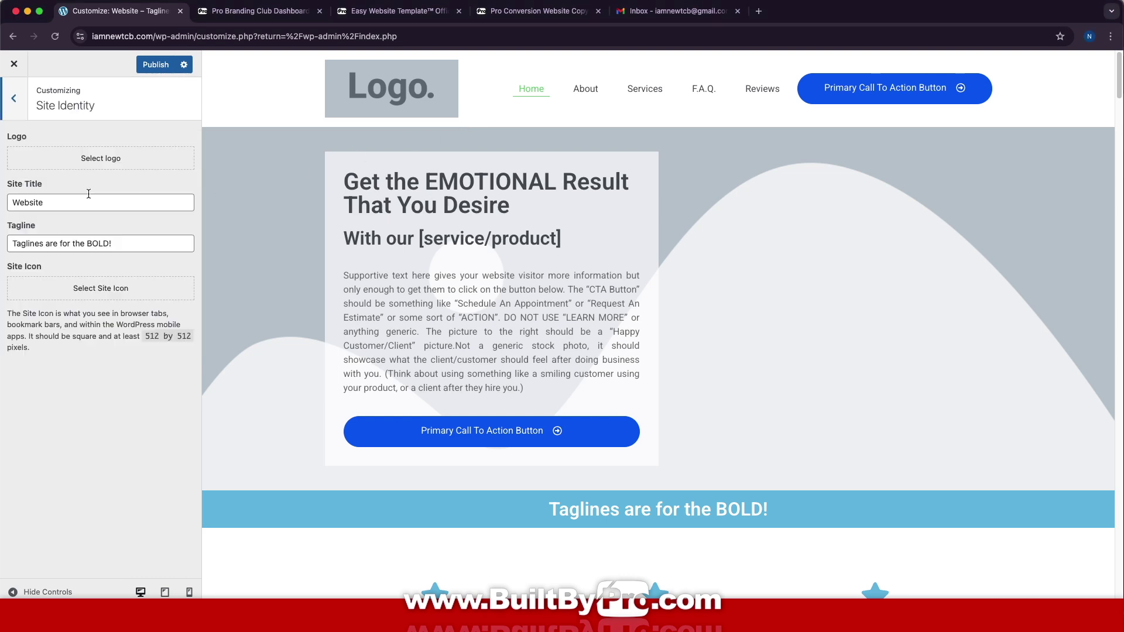
Upload NEWT-Long-Logo.png as the site logo with the alt text "NEWT Logo", using it uncropped
{"action": "left_click", "coordinate": [115, 164]}
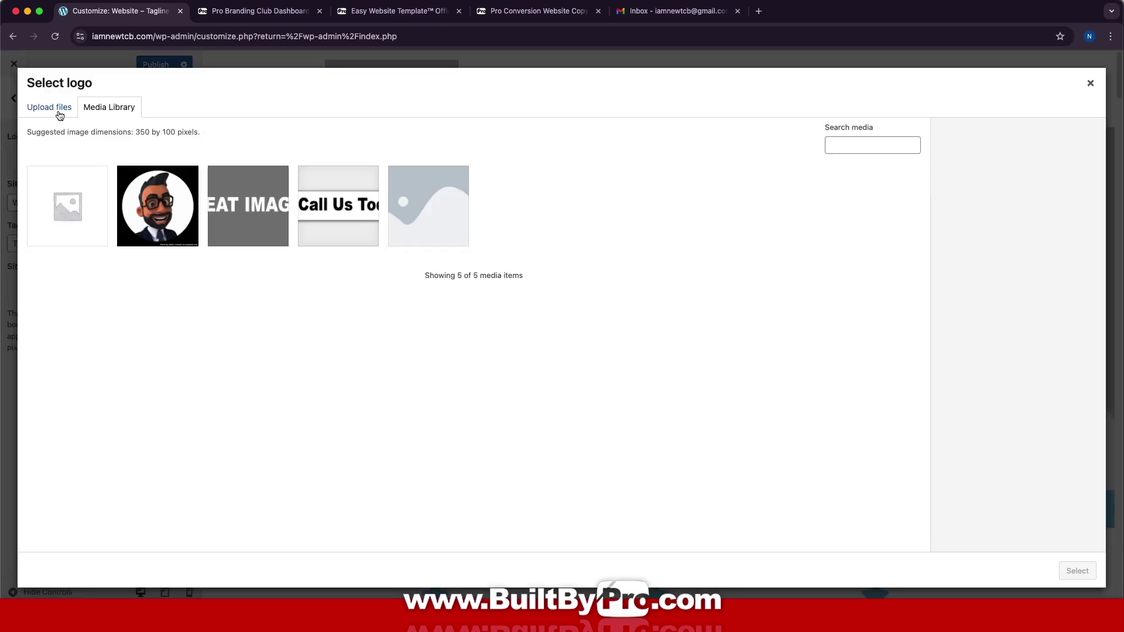
{"action": "left_click", "coordinate": [58, 113]}
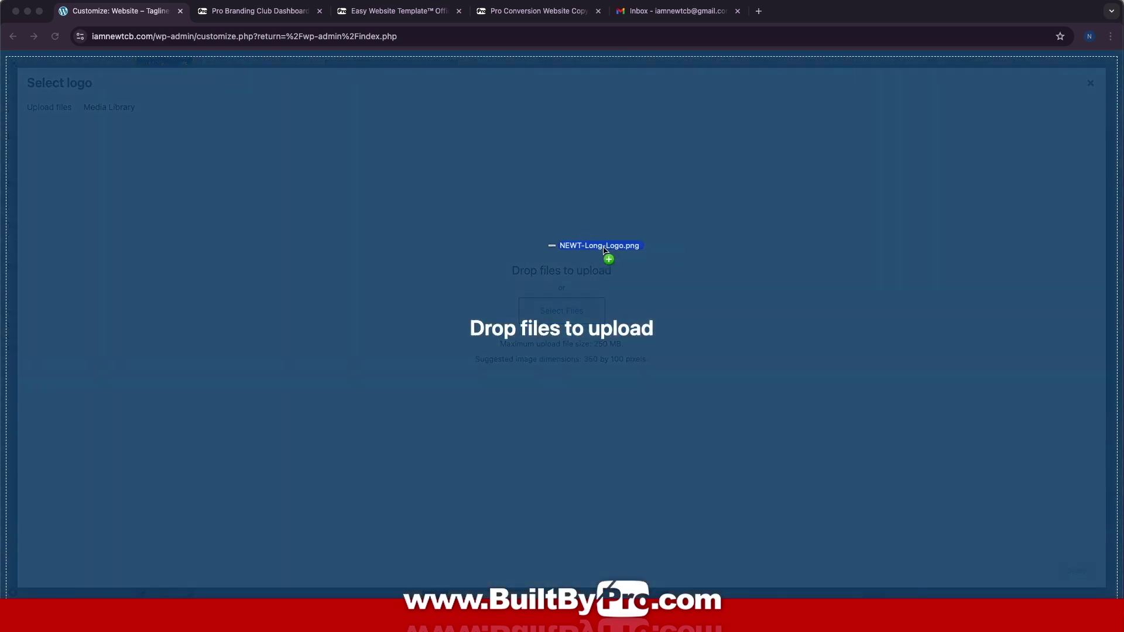
{"action": "left_click_drag", "start_coordinate": [602, 251], "coordinate": [486, 246]}
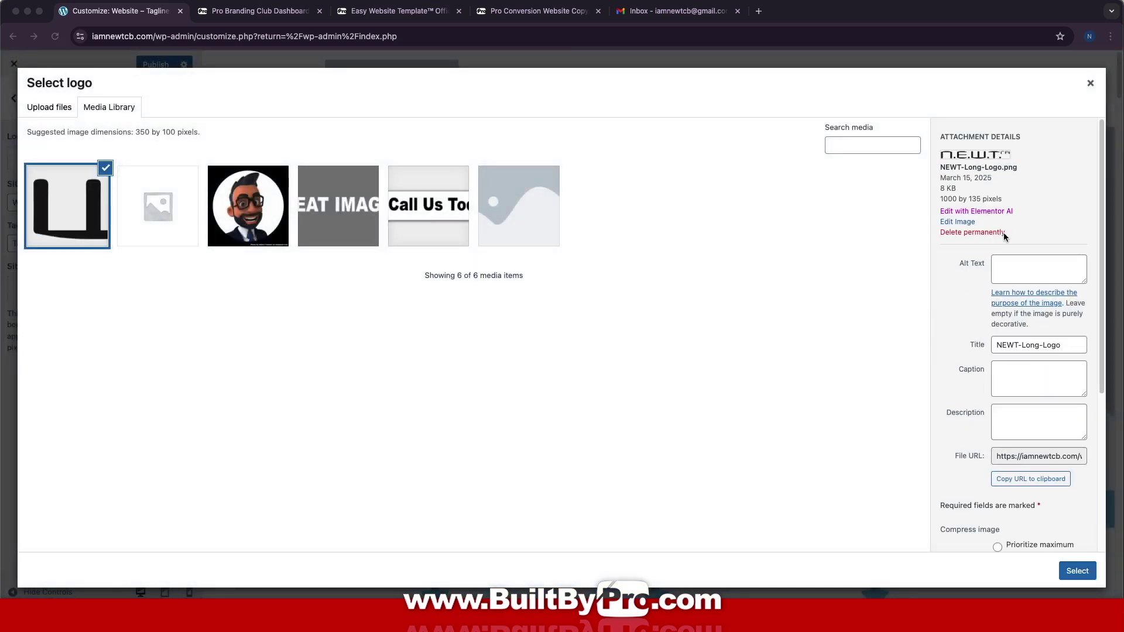
{"action": "left_click", "coordinate": [1032, 271]}
{"action": "type", "text": "NEWT Logo"}
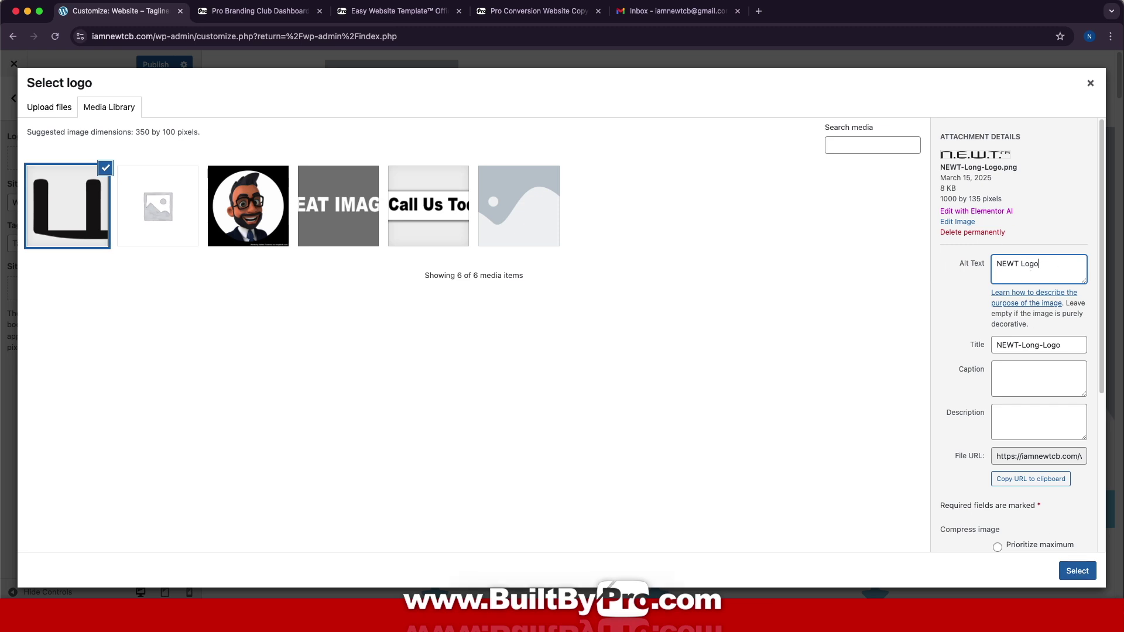
{"action": "left_click", "coordinate": [1076, 571]}
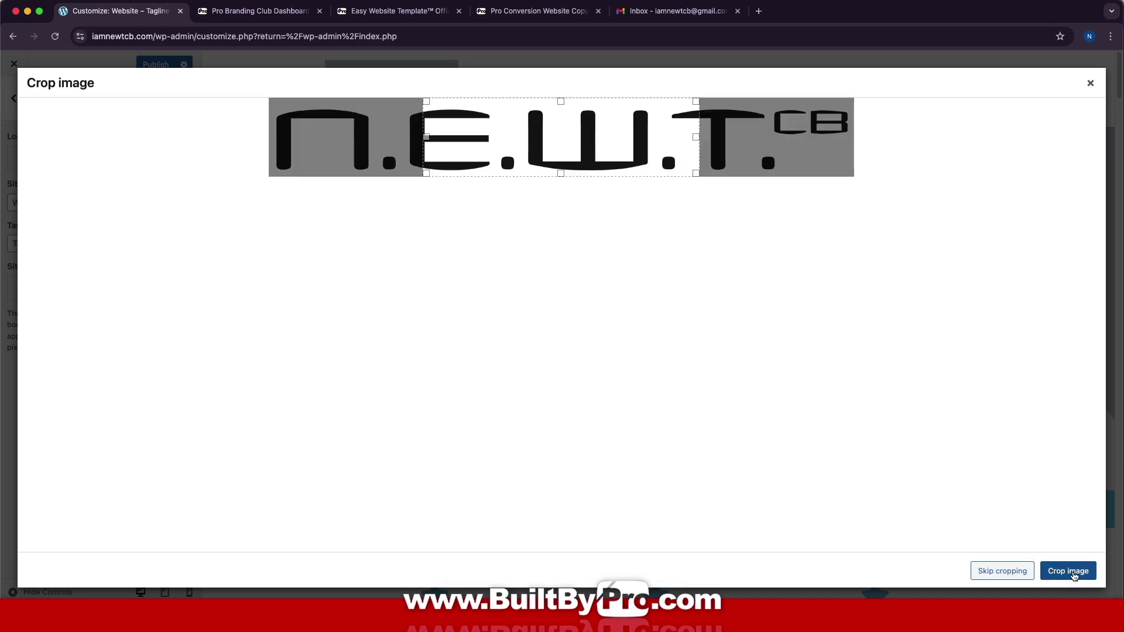
{"action": "left_click", "coordinate": [1018, 572]}
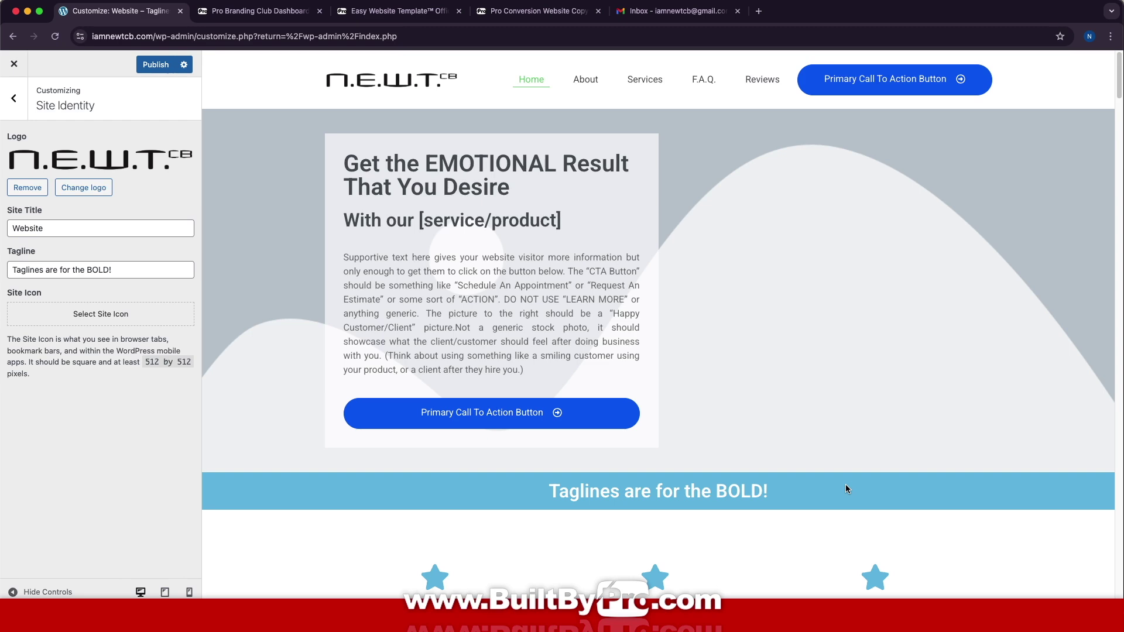
Set the site title to "N.E.W.T.cb" and the tagline to "Build Strong. Market Smart. Like a Pro."
{"action": "left_click_drag", "start_coordinate": [46, 228], "coordinate": [3, 225]}
{"action": "type", "text": "N.E.W.T.cb"}
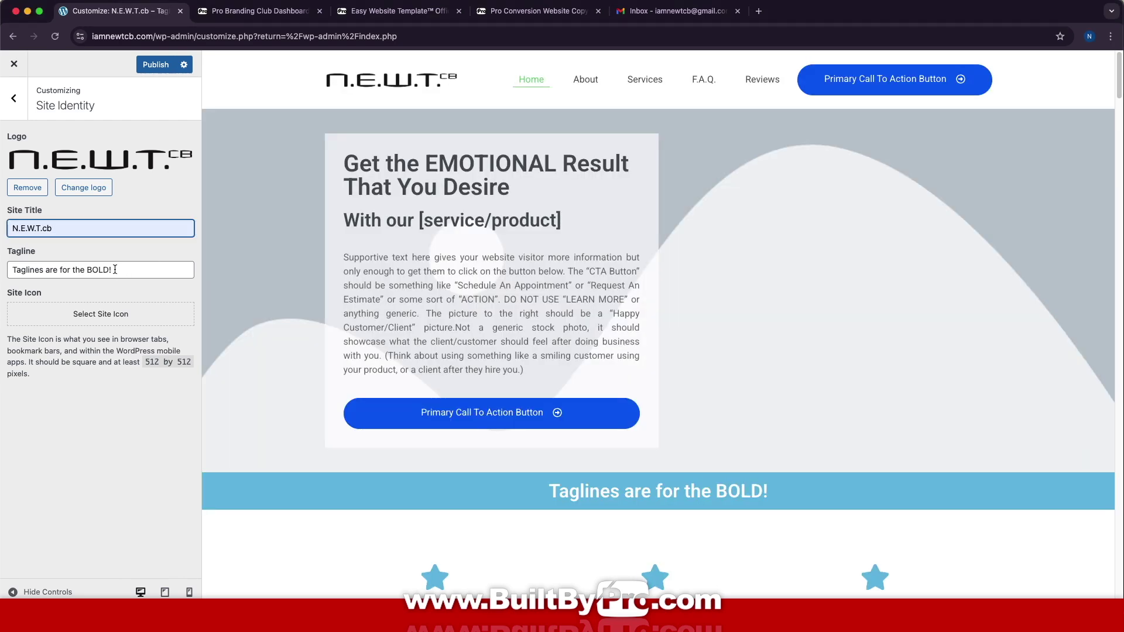
{"action": "left_click", "coordinate": [116, 269]}
{"action": "left_click_drag", "start_coordinate": [115, 269], "coordinate": [3, 271]}
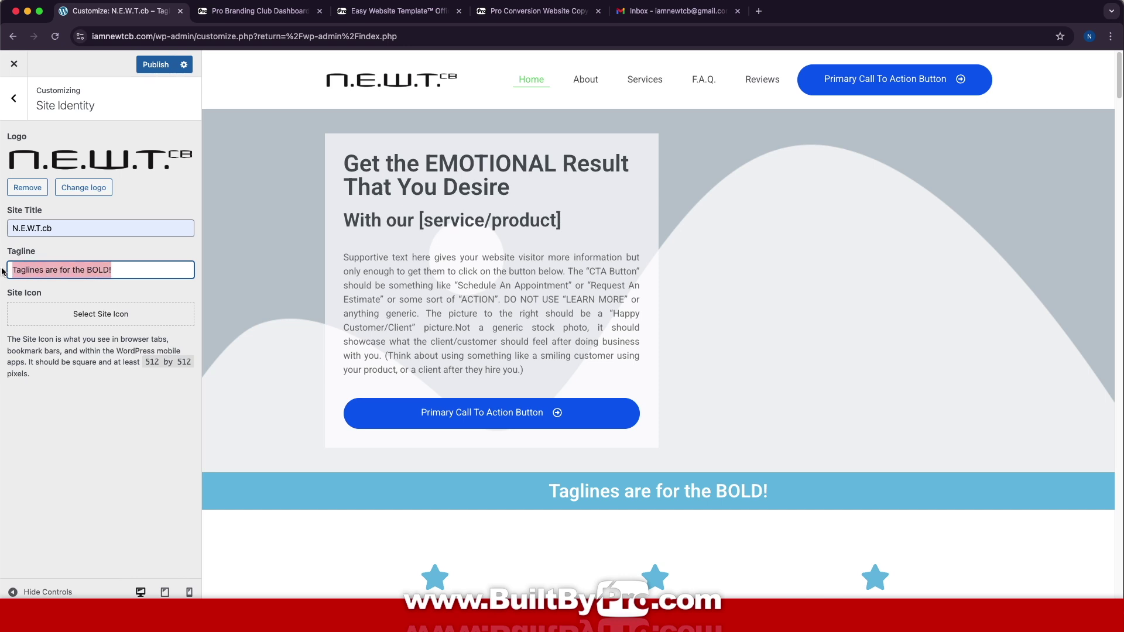
{"action": "type", "text": "Build Strong. Market Smart. Like a Pro."}
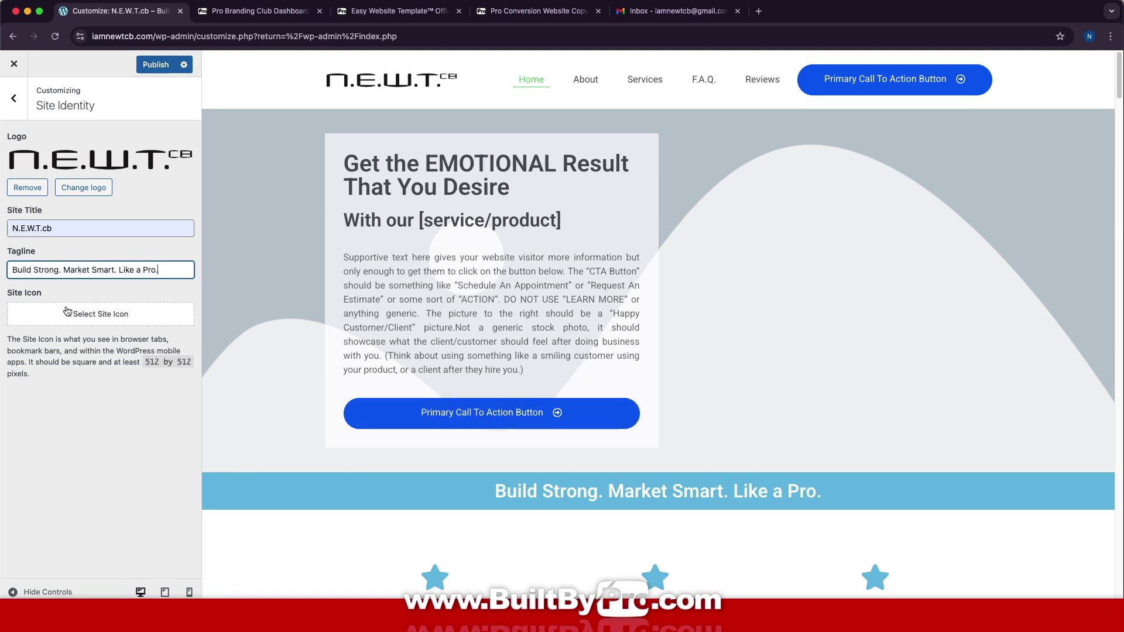
Upload NEWT-Icon.png as the site icon with the alt text "NEWT Icon" and publish the site identity changes
{"action": "left_click", "coordinate": [105, 322]}
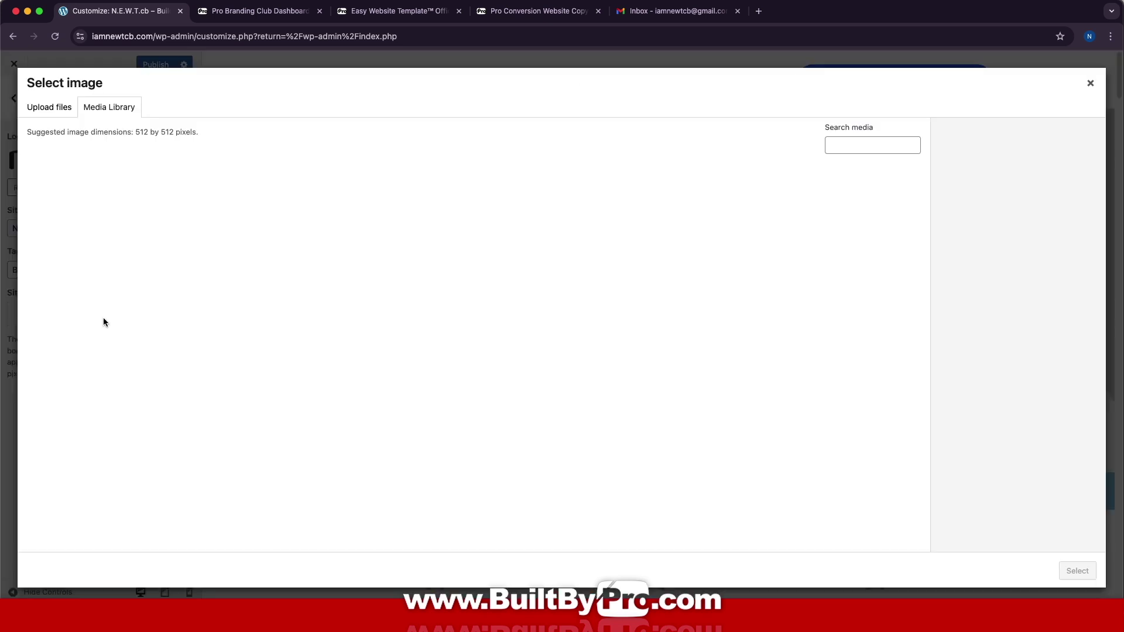
{"action": "left_click", "coordinate": [44, 112]}
{"action": "left_click_drag", "start_coordinate": [44, 112], "coordinate": [453, 310]}
{"action": "left_click", "coordinate": [1043, 329]}
{"action": "type", "text": "NEWT Icon"}
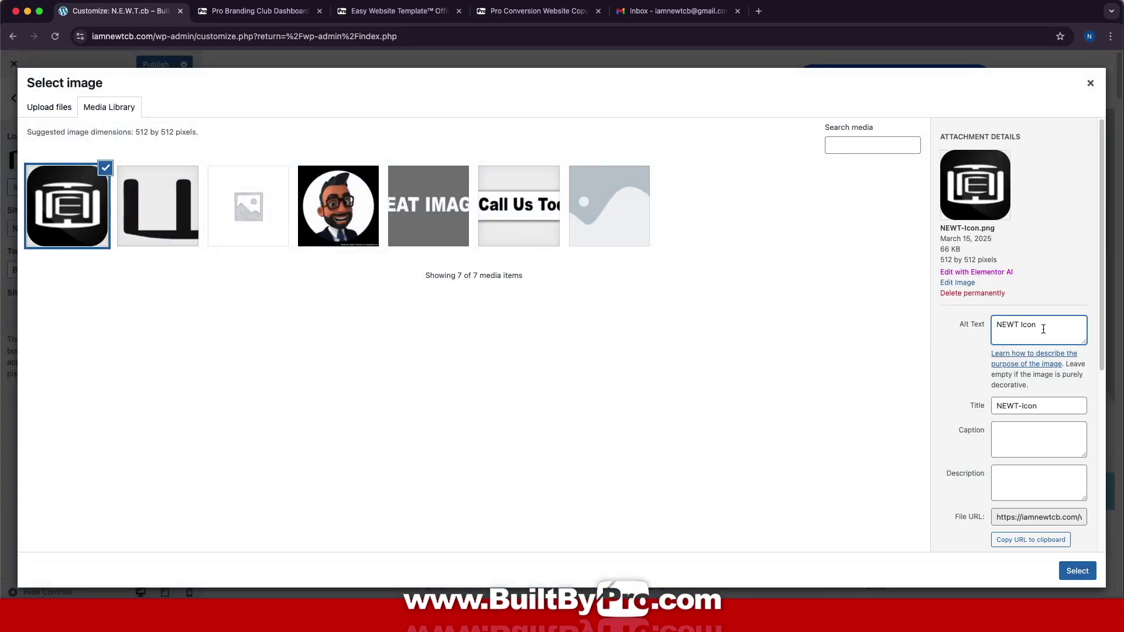
{"action": "left_click", "coordinate": [1076, 571]}
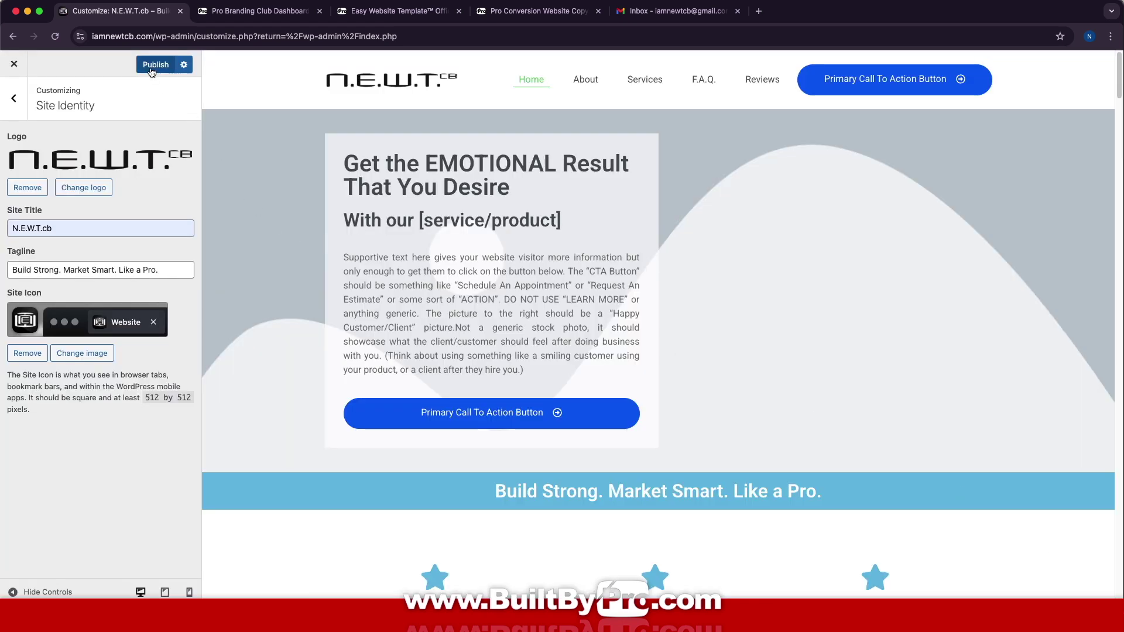
{"action": "left_click", "coordinate": [153, 66]}
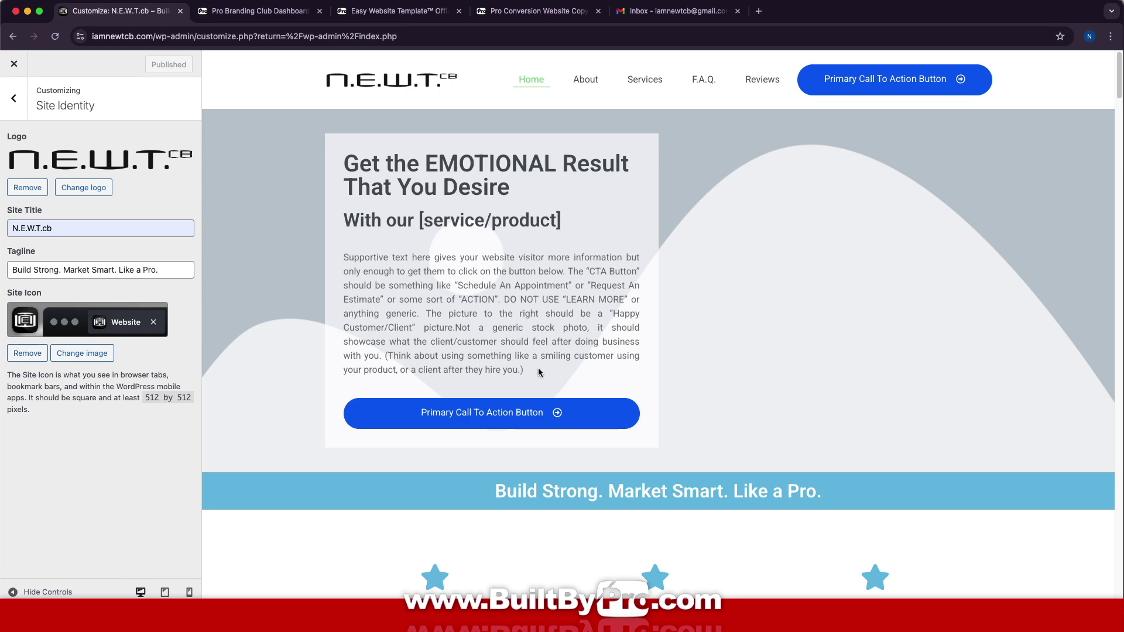
{"action": "left_click", "coordinate": [14, 63]}
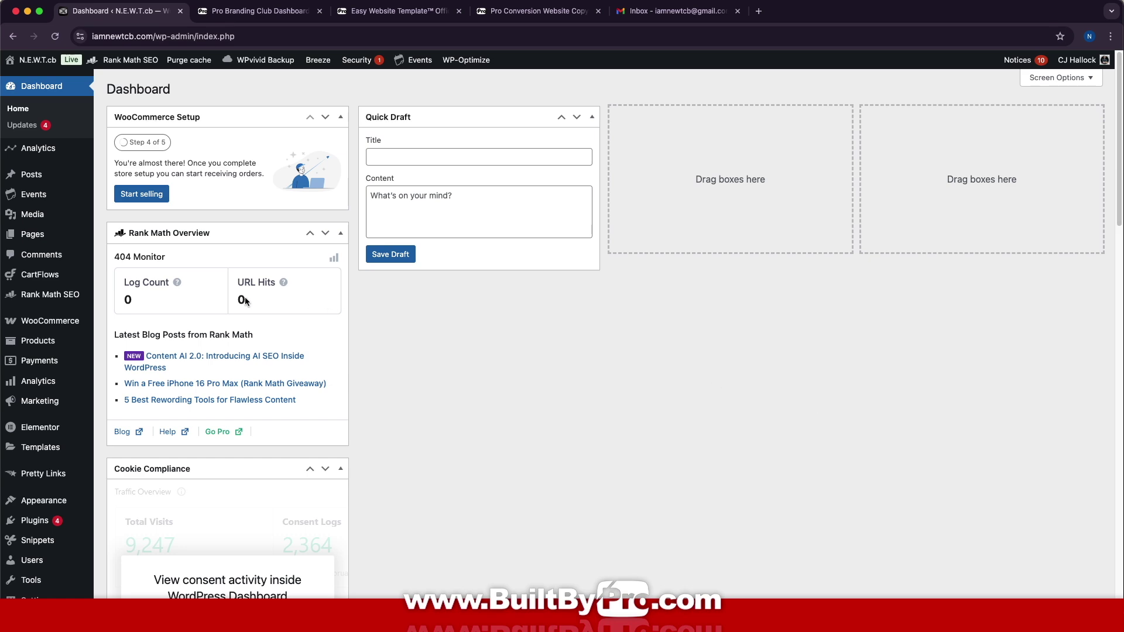
Open Elementor's global colors, skipping the AI promotion, and set the Primary system color to #D00000
{"action": "left_click", "coordinate": [51, 432]}
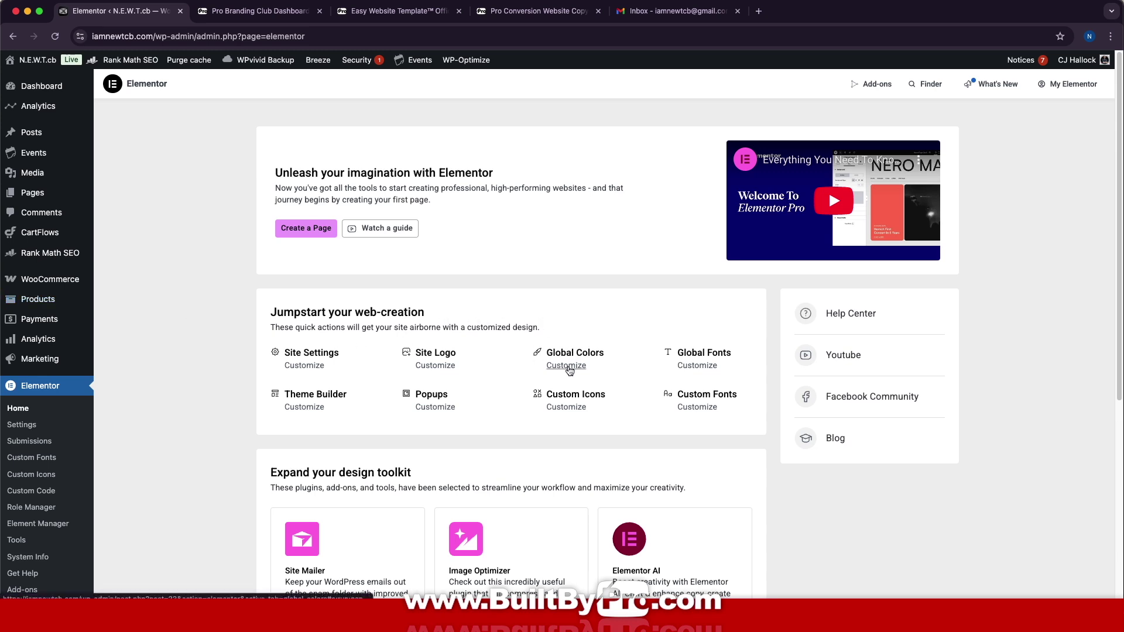
{"action": "left_click", "coordinate": [569, 369]}
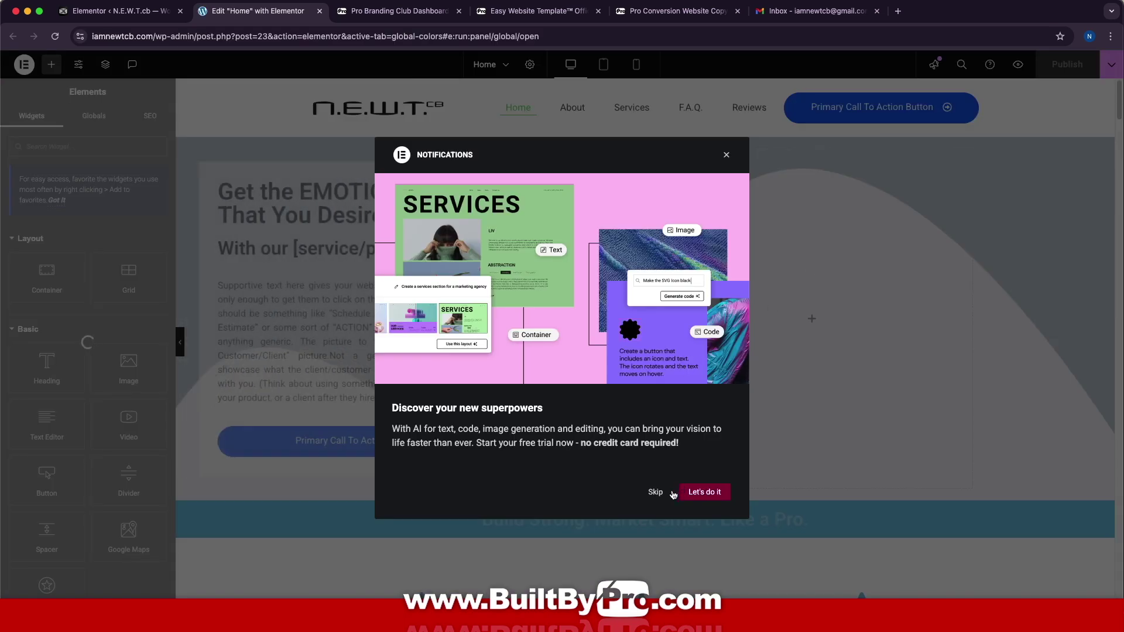
{"action": "left_click", "coordinate": [647, 490]}
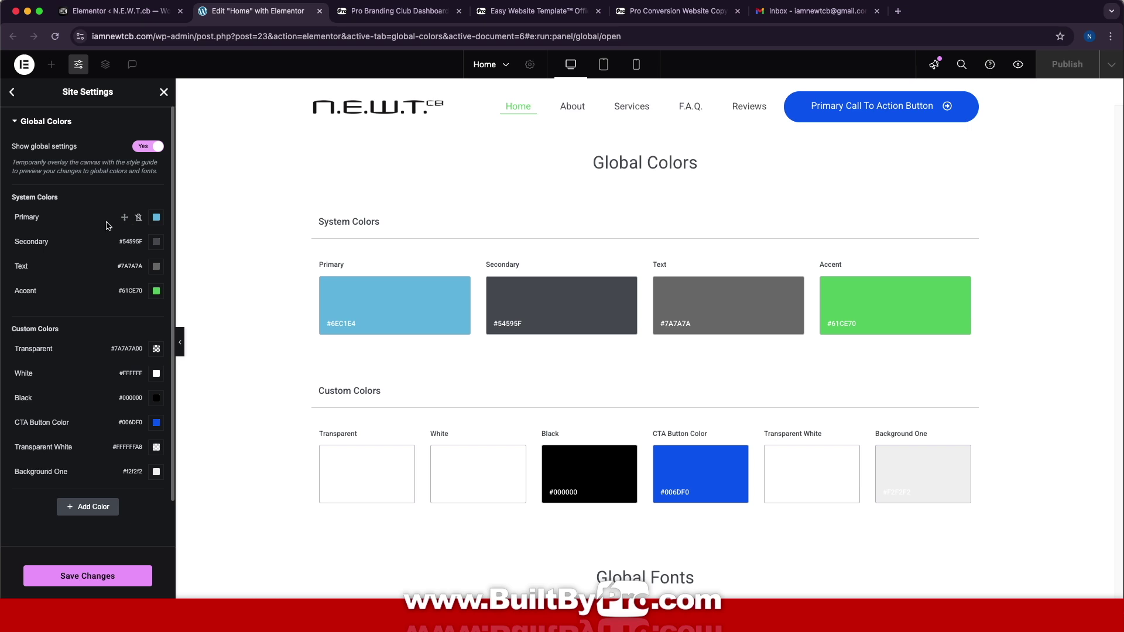
{"action": "left_click", "coordinate": [157, 219]}
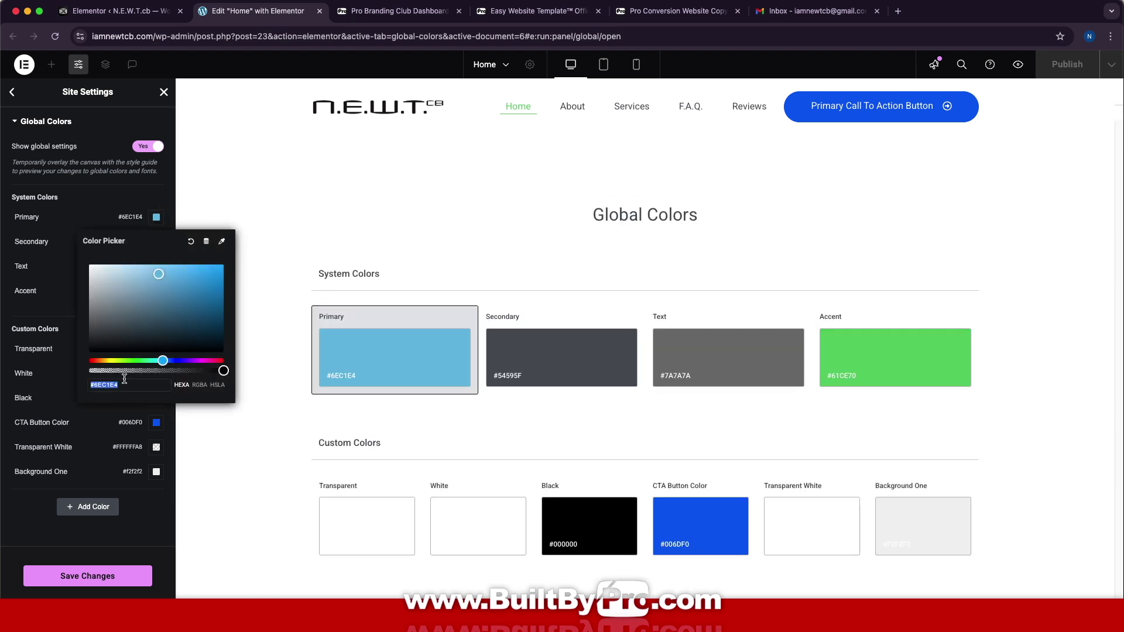
{"action": "type", "text": "D00000"}
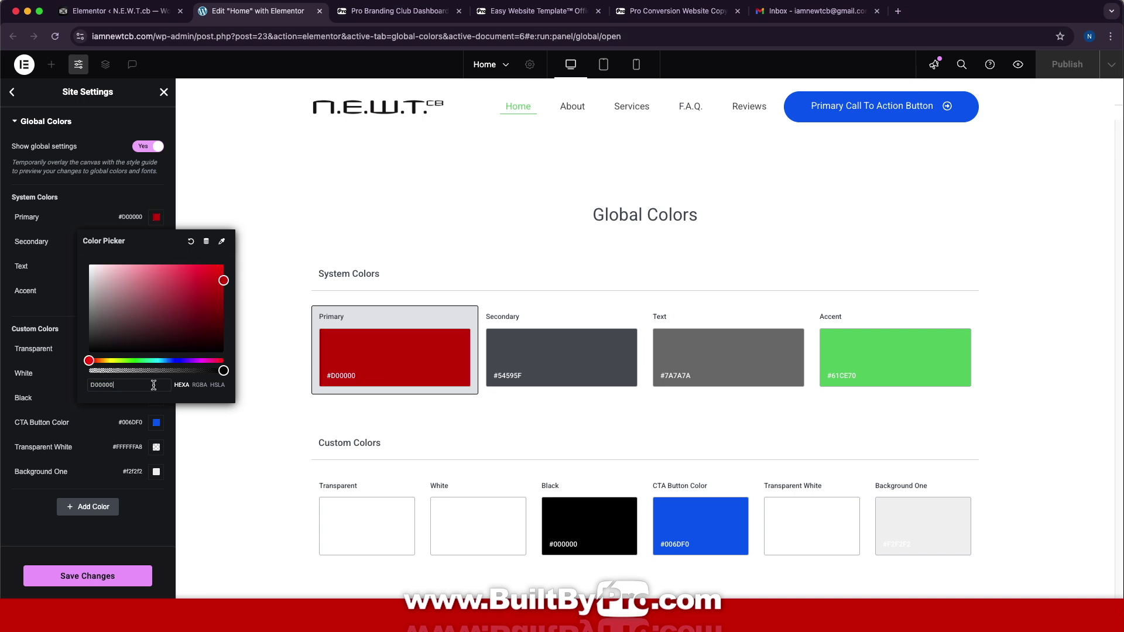
{"action": "left_click", "coordinate": [120, 204]}
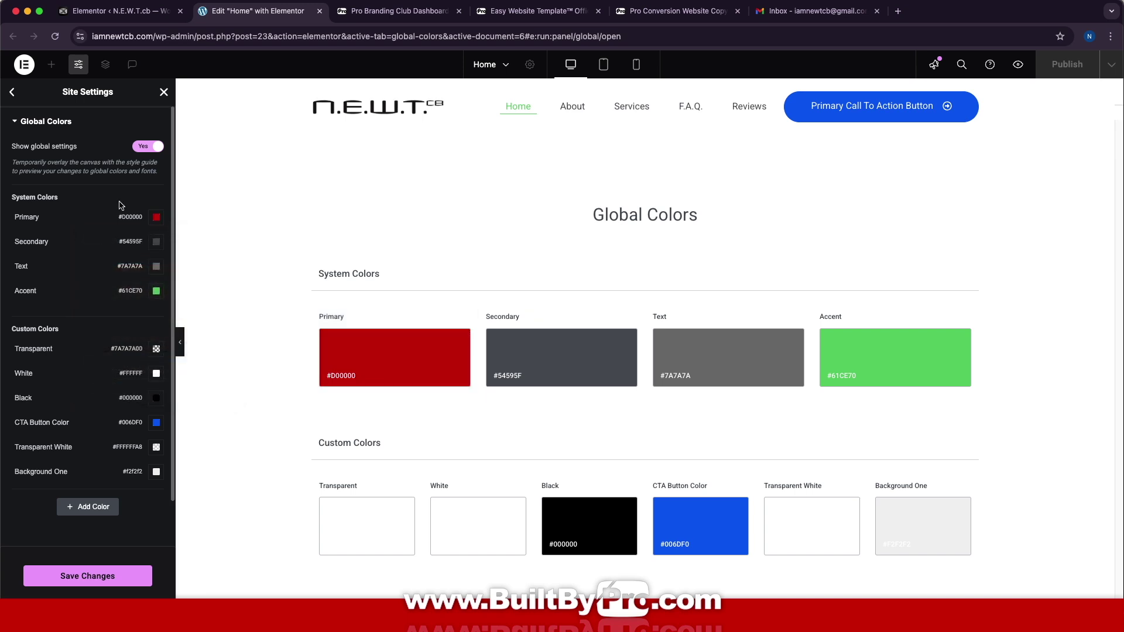
Set the Accent system color to #EFD52A and the Black custom color to #231F20
{"action": "left_click", "coordinate": [156, 291]}
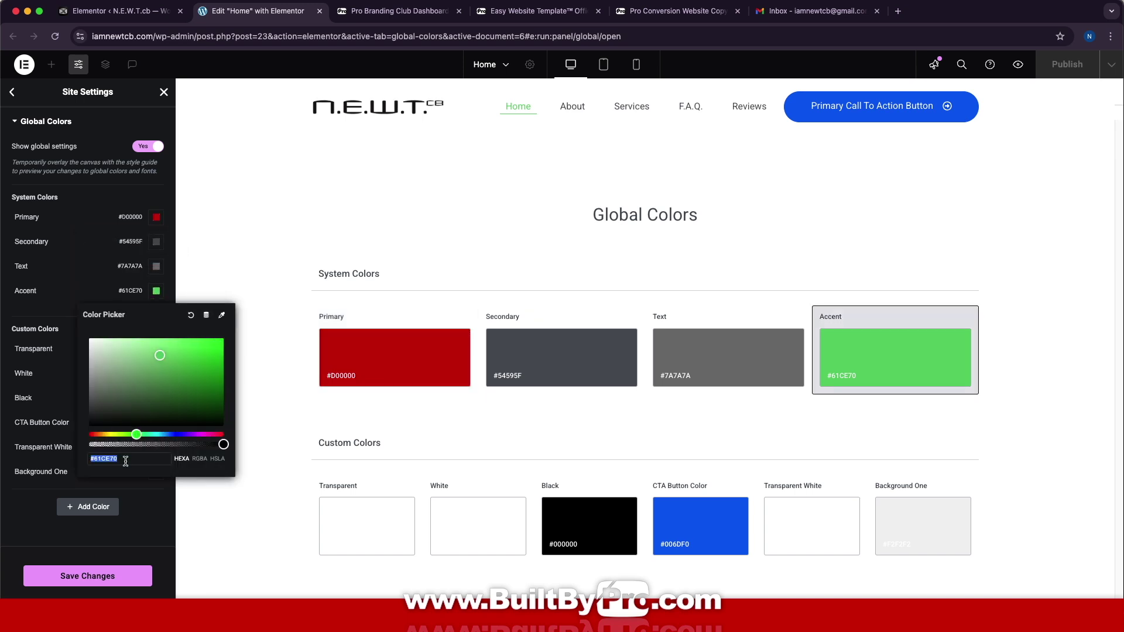
{"action": "type", "text": "EFD52A"}
{"action": "left_click", "coordinate": [409, 414]}
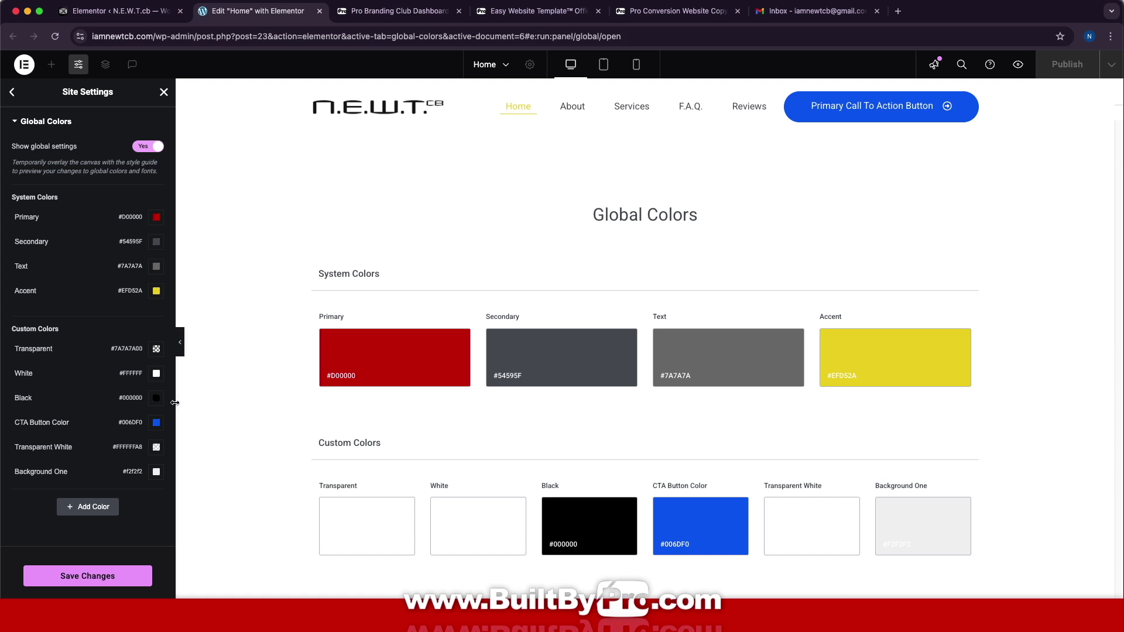
{"action": "left_click", "coordinate": [157, 398]}
{"action": "type", "text": "231F20"}
{"action": "left_click", "coordinate": [83, 387]}
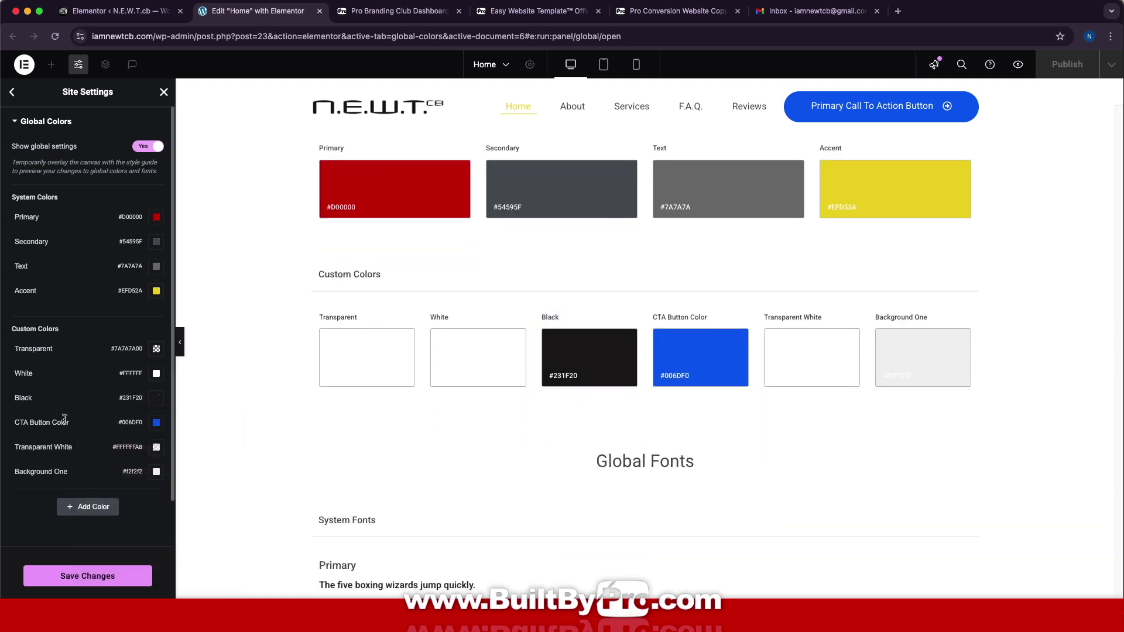
Set the CTA Button Color to #003366 and save the global color changes
{"action": "left_click", "coordinate": [156, 422]}
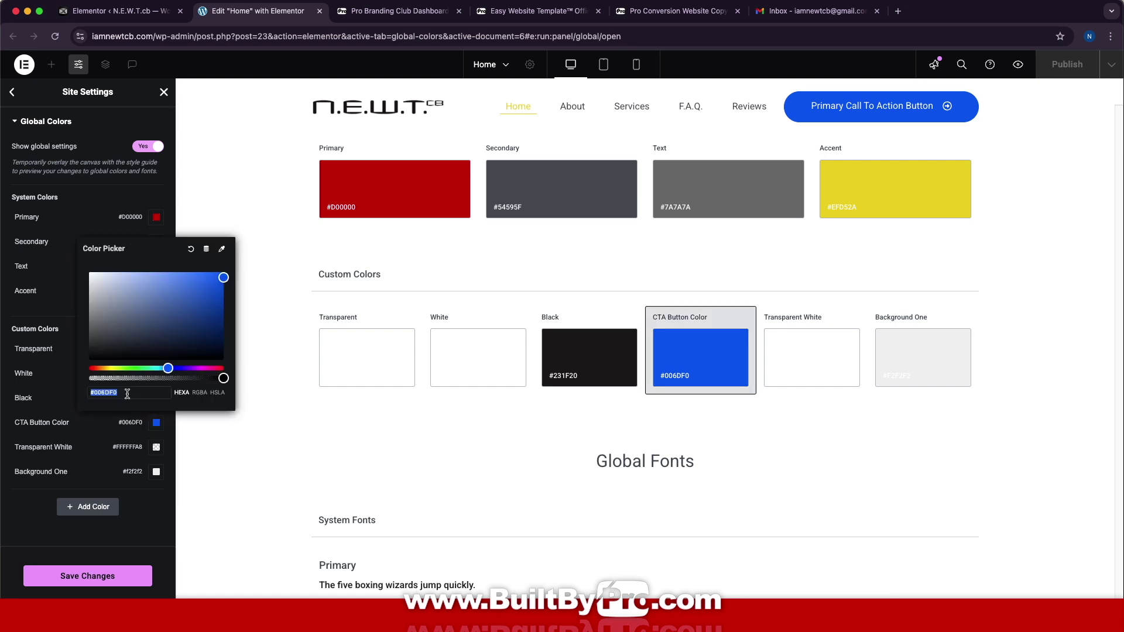
{"action": "type", "text": "003366"}
{"action": "left_click", "coordinate": [117, 489]}
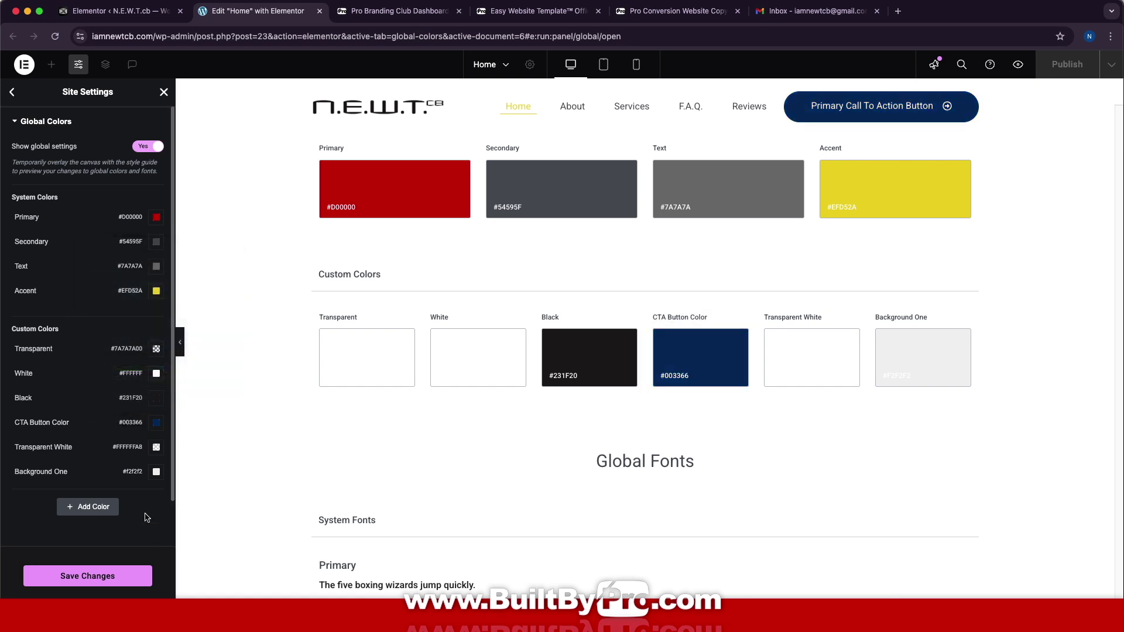
{"action": "left_click", "coordinate": [113, 581]}
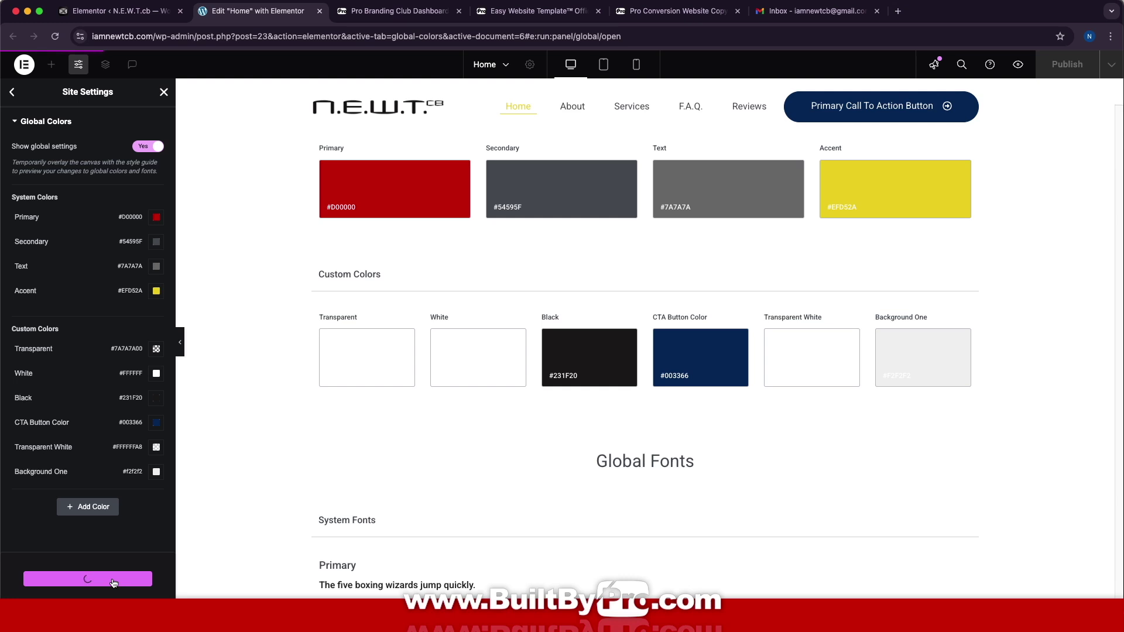
Exit the editor to WordPress and return to the Elementor home page
{"action": "left_click", "coordinate": [24, 66]}
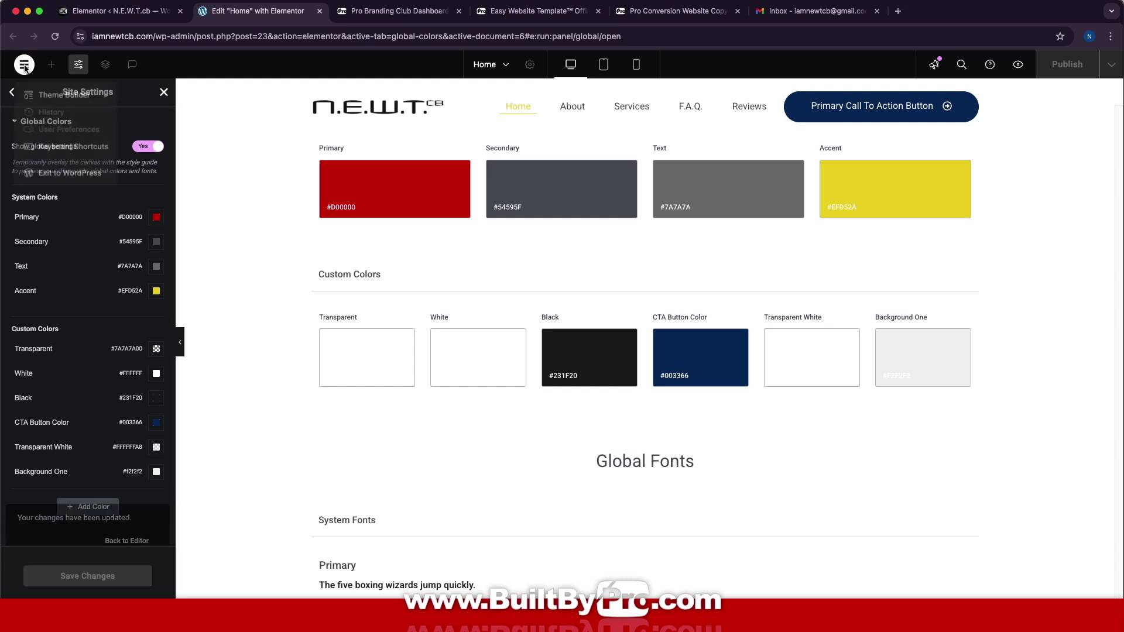
{"action": "left_click", "coordinate": [72, 187]}
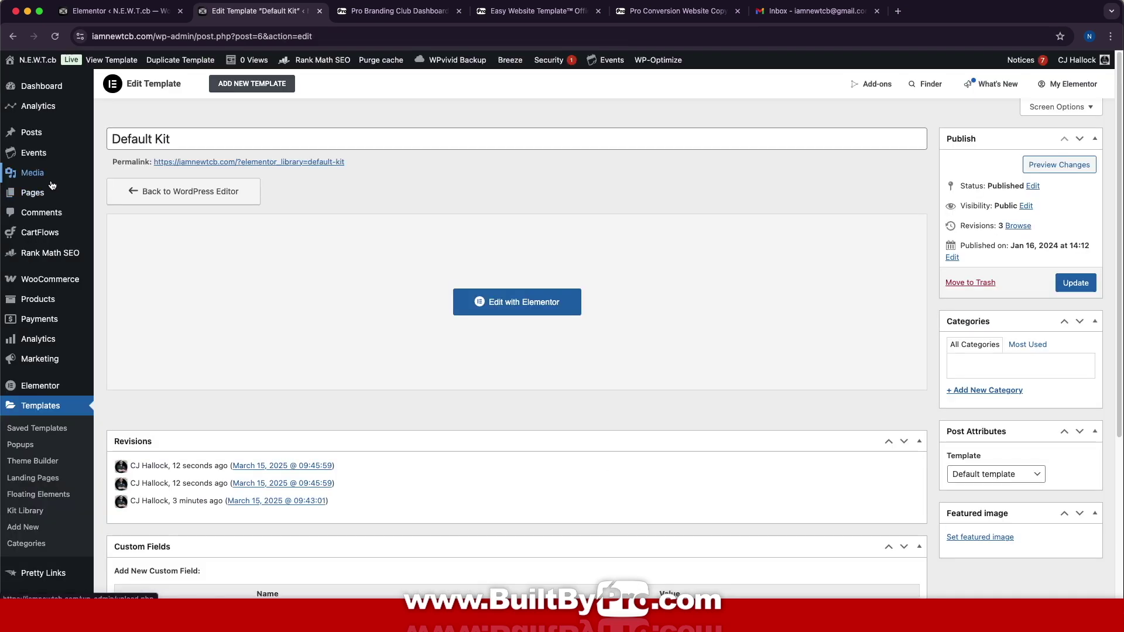
{"action": "left_click", "coordinate": [35, 389]}
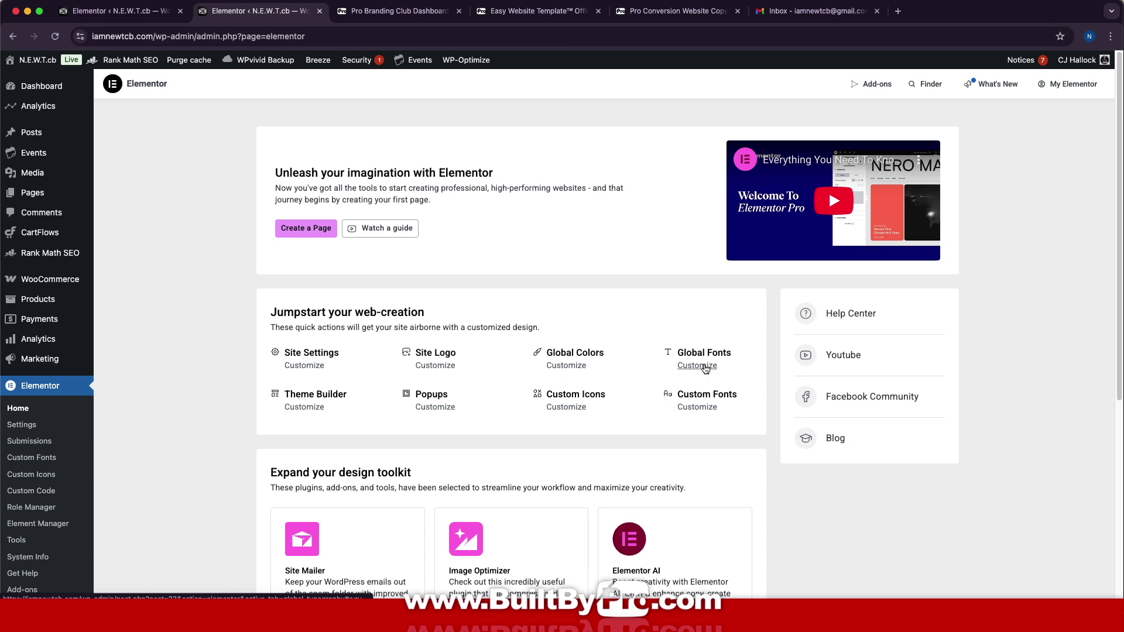
Open the Global Fonts in the site settings of the Home page editor and save the settings
{"action": "left_click", "coordinate": [705, 366]}
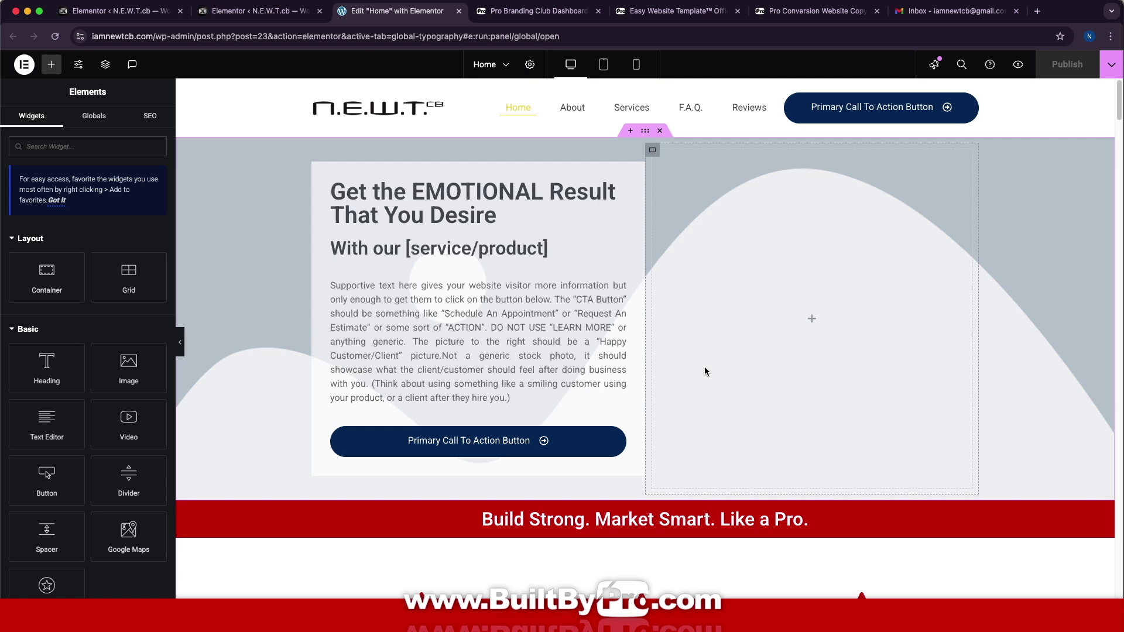
{"action": "left_click", "coordinate": [79, 70]}
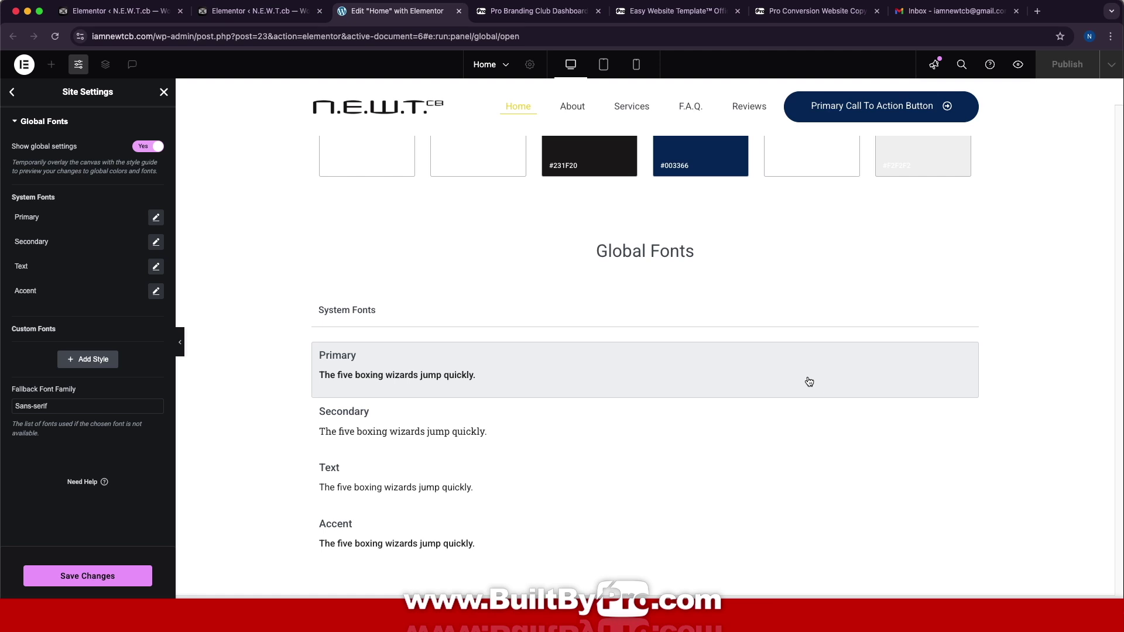
{"action": "left_click", "coordinate": [98, 583]}
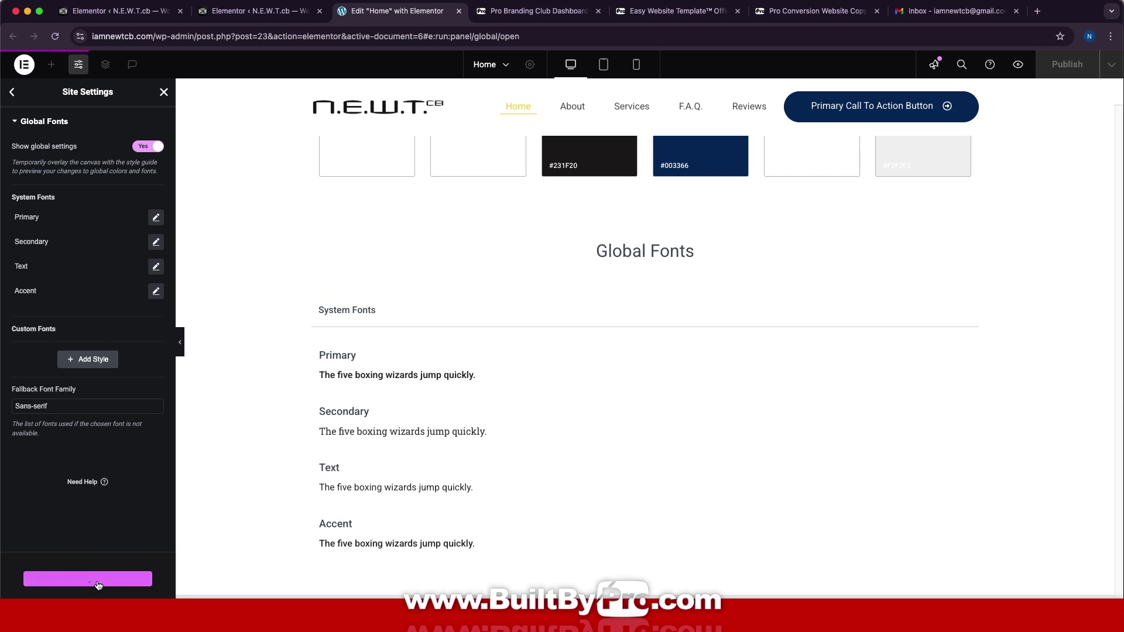
Exit the Elementor editor to WordPress and go to the site's admin dashboard
{"action": "left_click", "coordinate": [24, 67]}
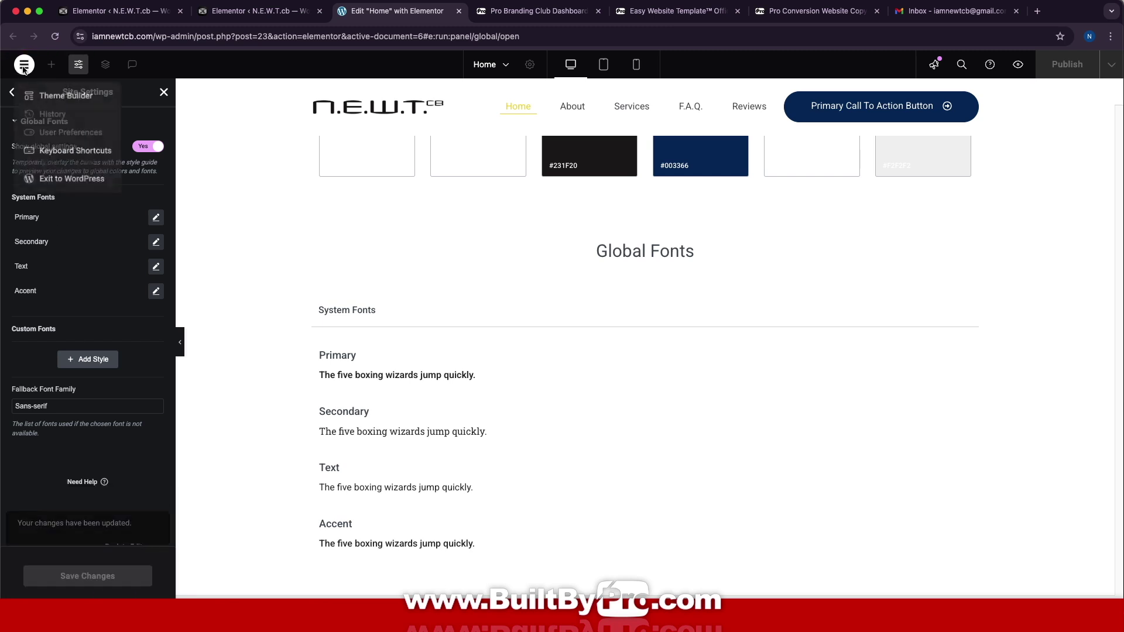
{"action": "left_click", "coordinate": [73, 182]}
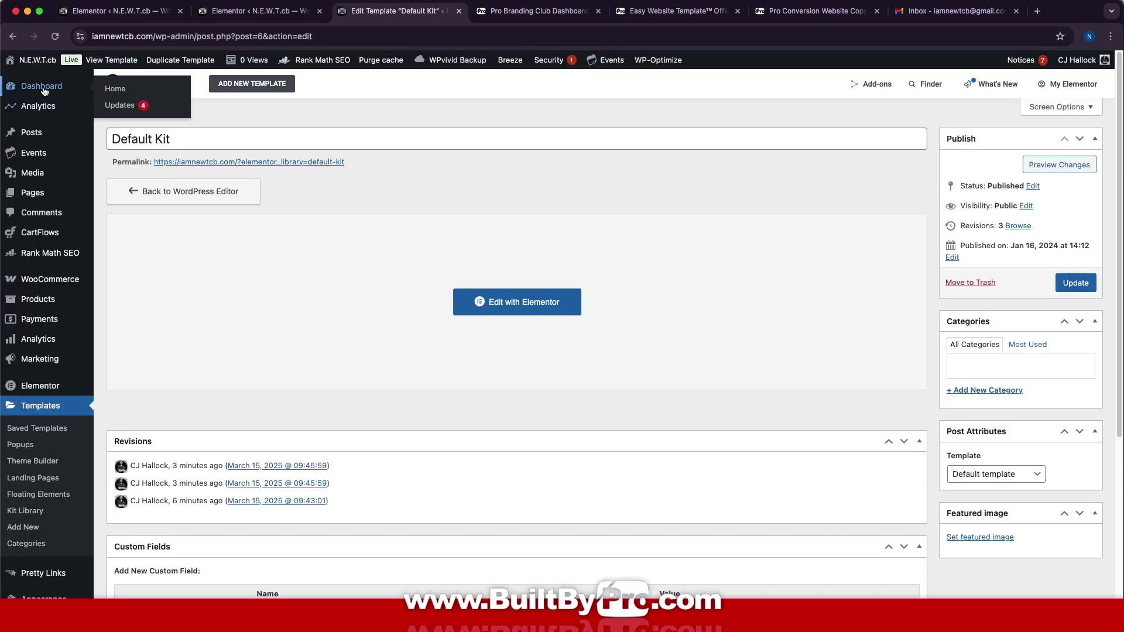
{"action": "left_click", "coordinate": [44, 91]}
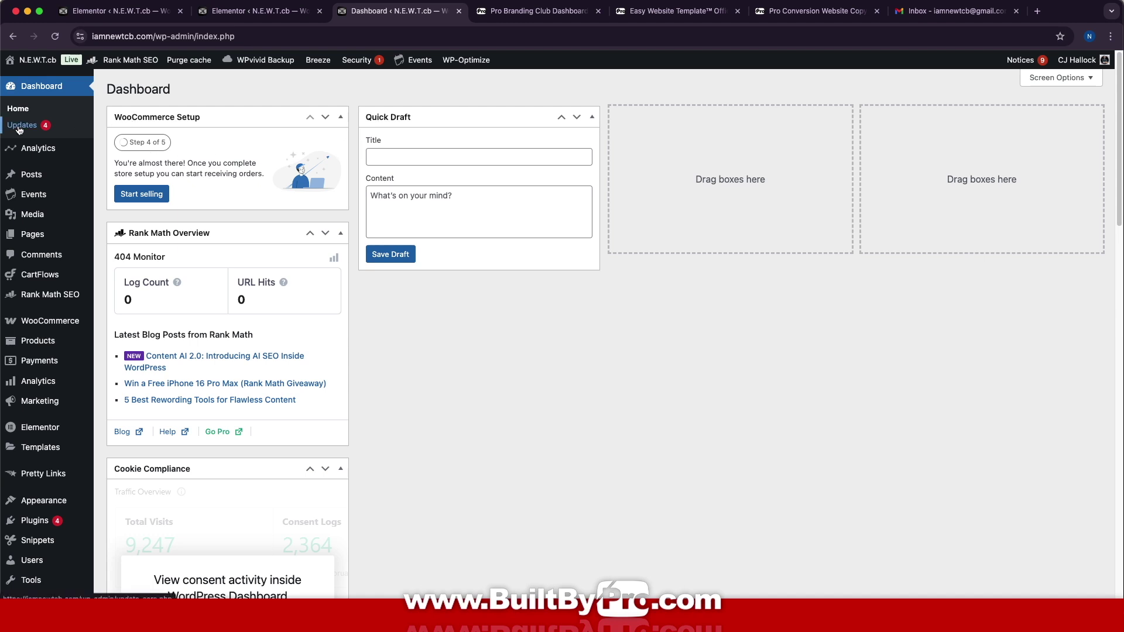
Update all plugins with new versions available: Breeze, Elementor, Elementor Pro and Rank Math SEO
{"action": "left_click", "coordinate": [19, 127]}
{"action": "scroll", "coordinate": [209, 216], "scroll_direction": "down", "scroll_amount": 3}
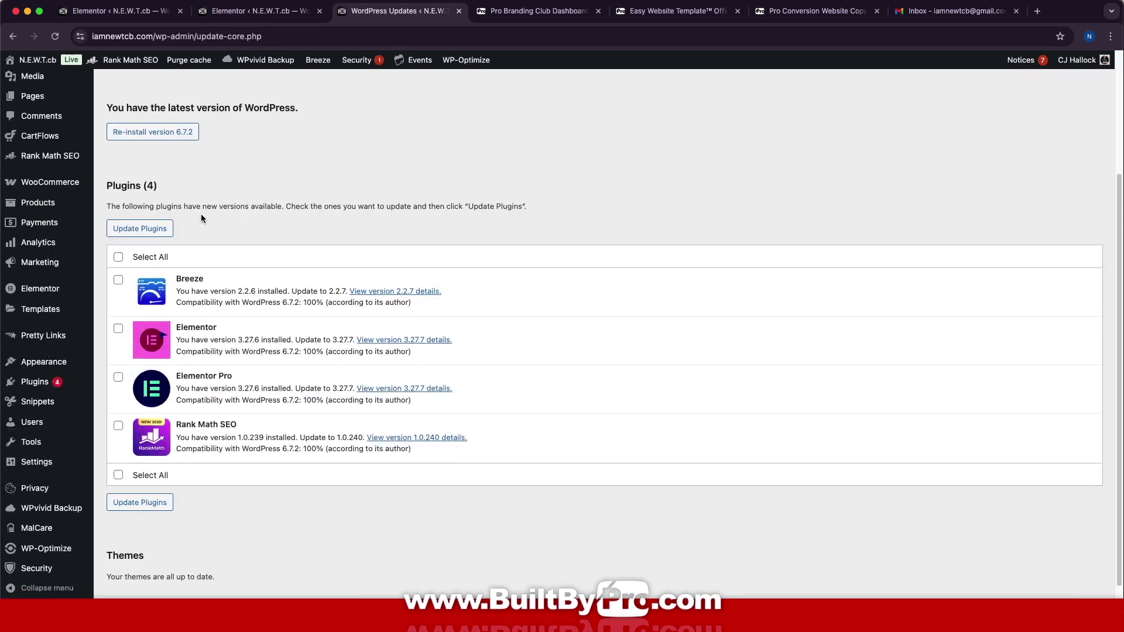
{"action": "left_click", "coordinate": [119, 258]}
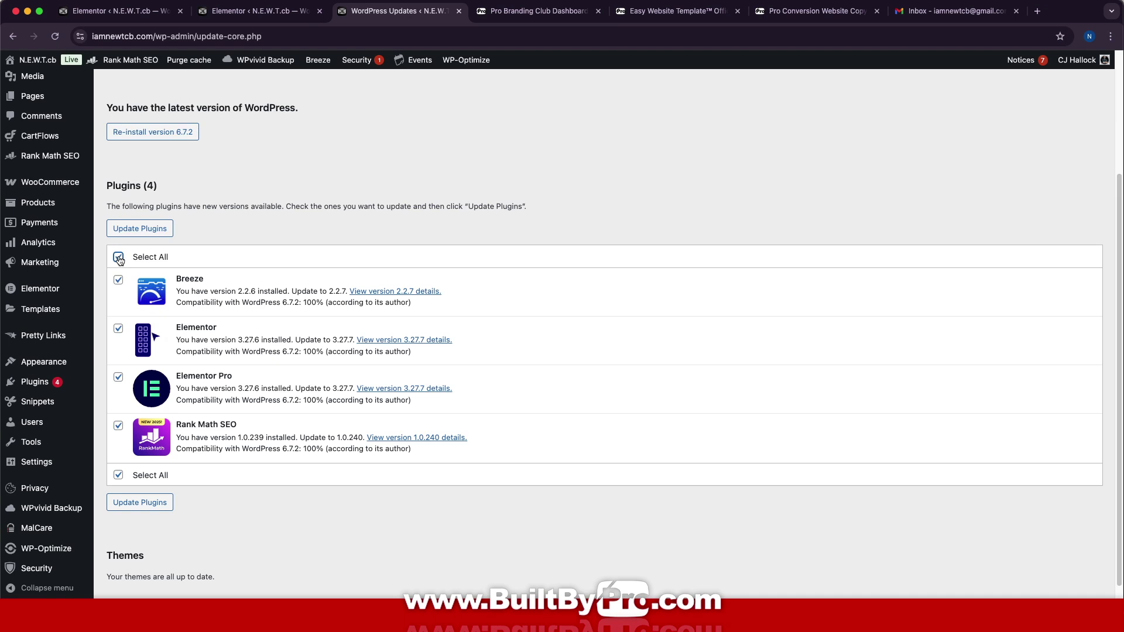
{"action": "left_click", "coordinate": [147, 230]}
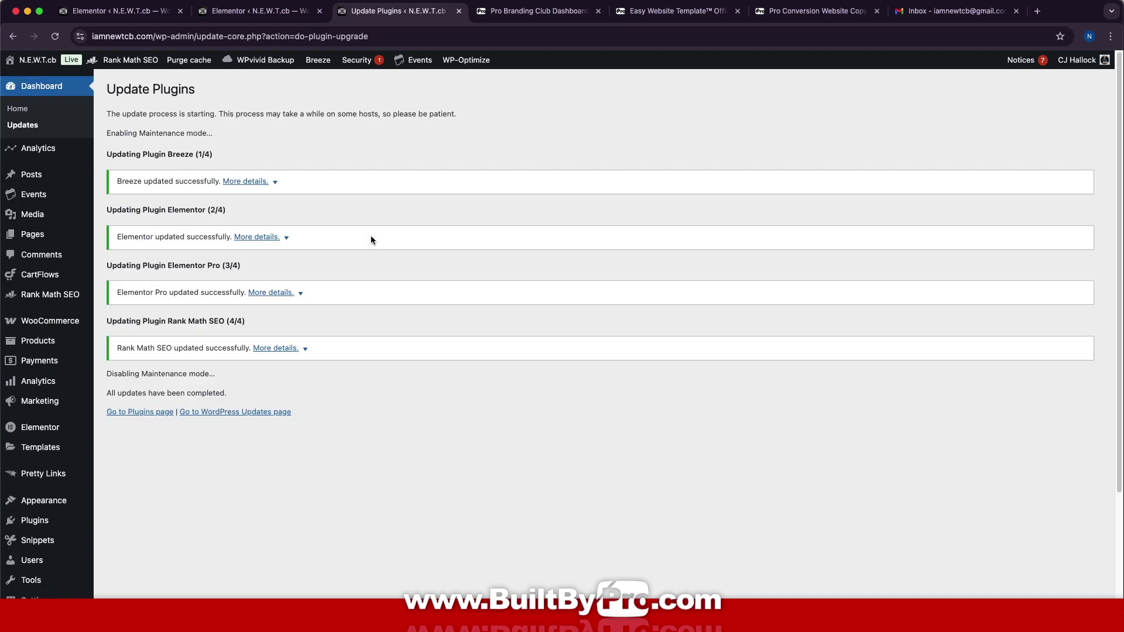
Activate the inactive Object Cache Pro plugin from the installed plugins and enable its cache
{"action": "left_click", "coordinate": [154, 412]}
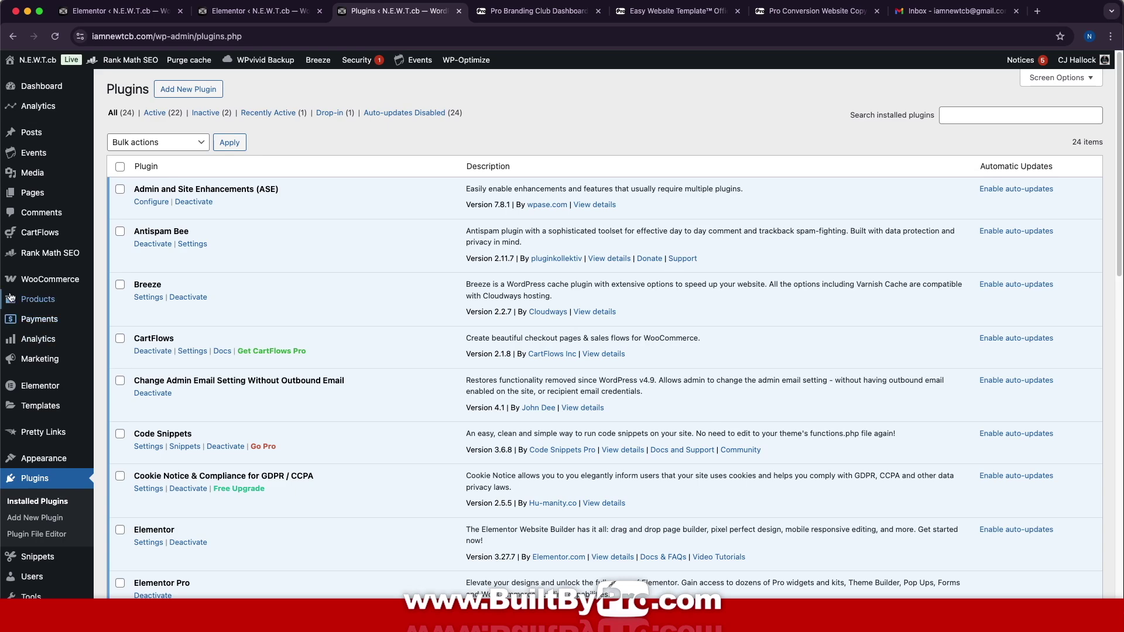
{"action": "scroll", "coordinate": [186, 278], "scroll_direction": "down", "scroll_amount": 10}
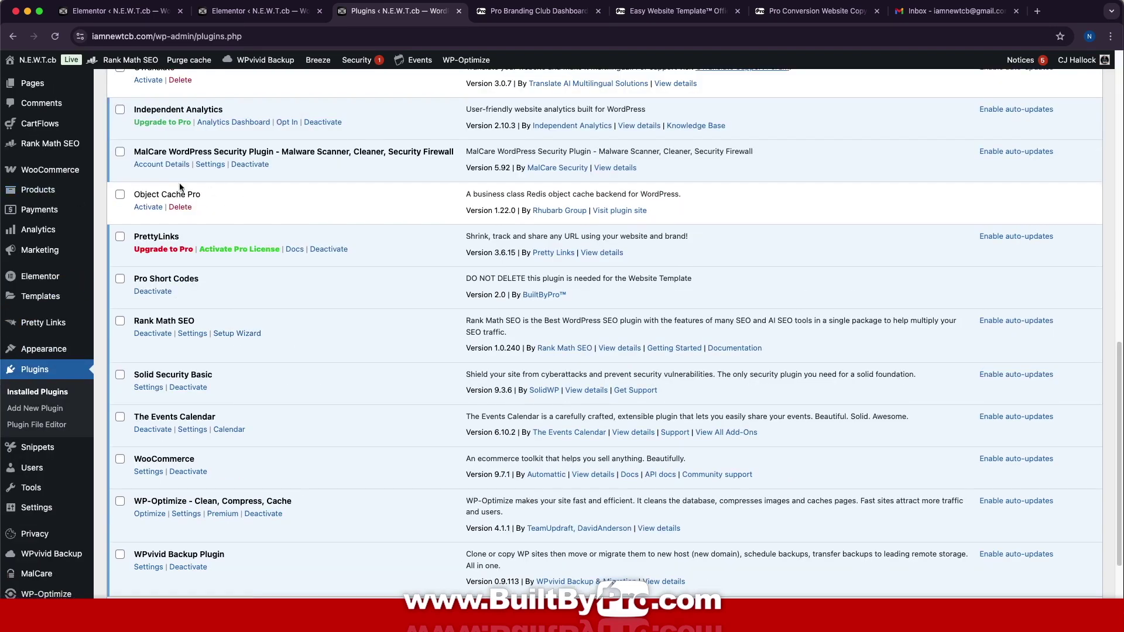
{"action": "scroll", "coordinate": [181, 210], "scroll_direction": "up", "scroll_amount": 10}
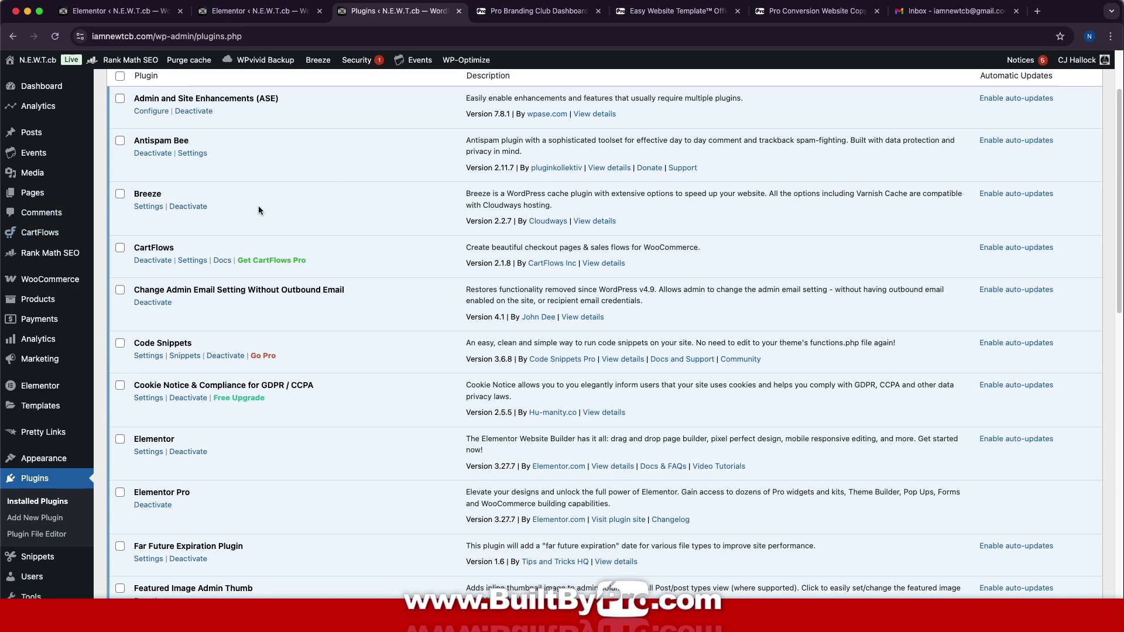
{"action": "scroll", "coordinate": [264, 210], "scroll_direction": "down", "scroll_amount": 10}
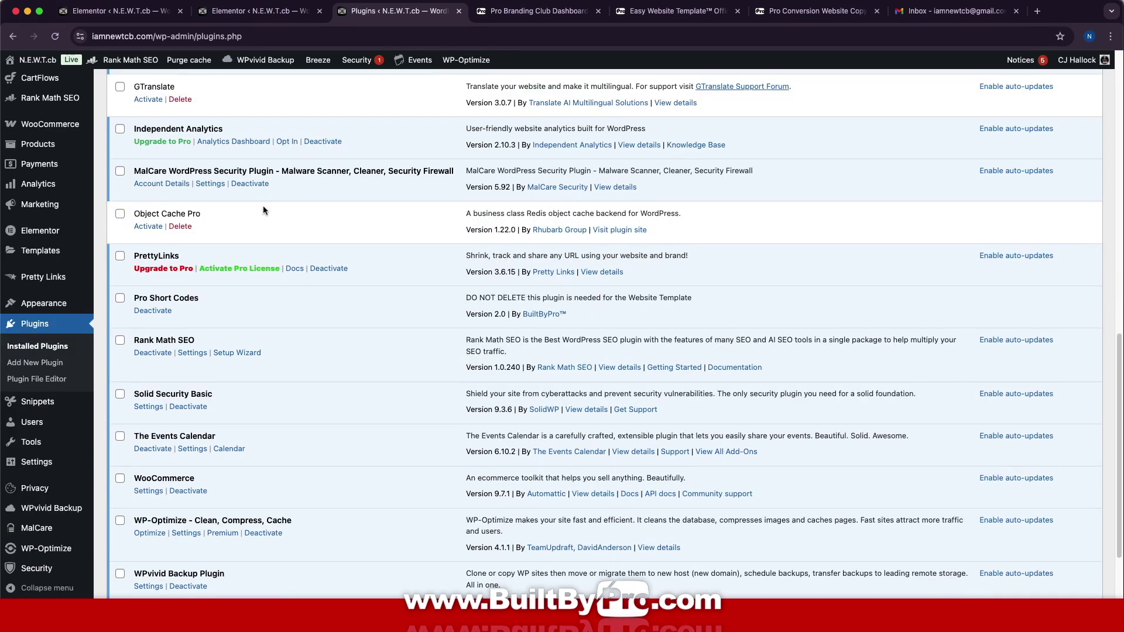
{"action": "left_click", "coordinate": [151, 227]}
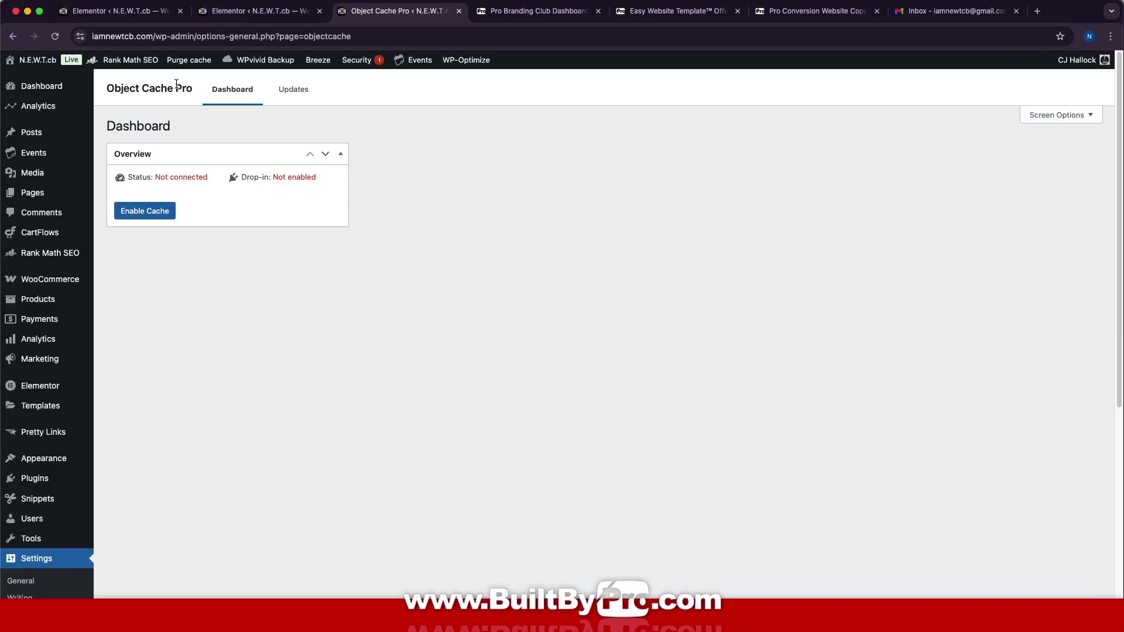
{"action": "left_click", "coordinate": [157, 216]}
{"action": "left_click", "coordinate": [157, 226]}
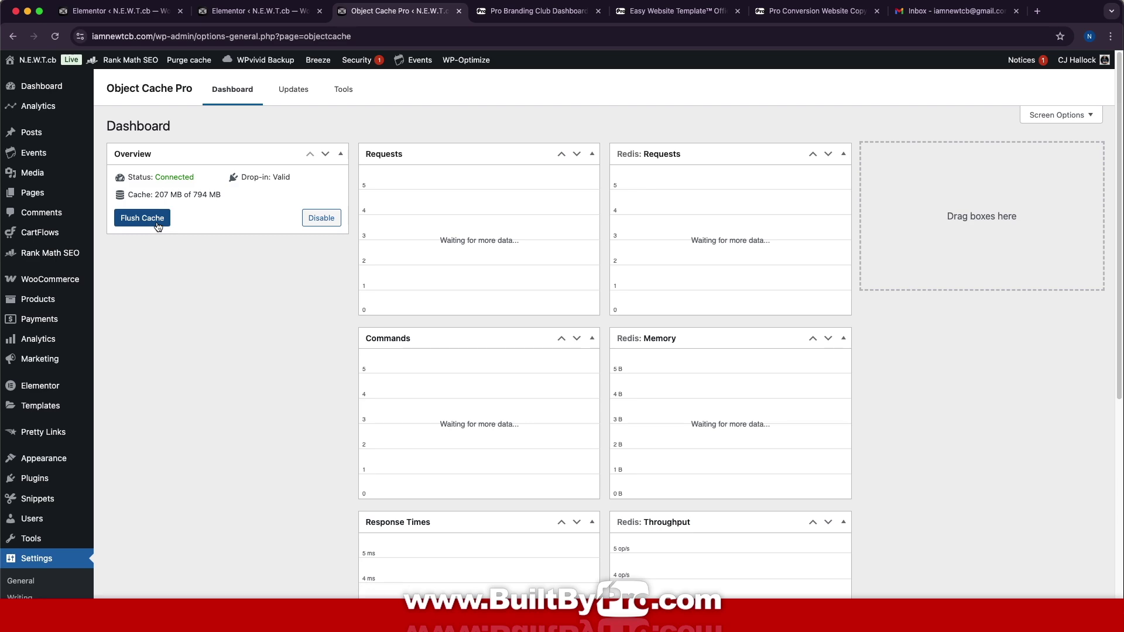
Delete the inactive GTranslate plugin from the installed plugins and confirm the deletion
{"action": "left_click", "coordinate": [29, 478]}
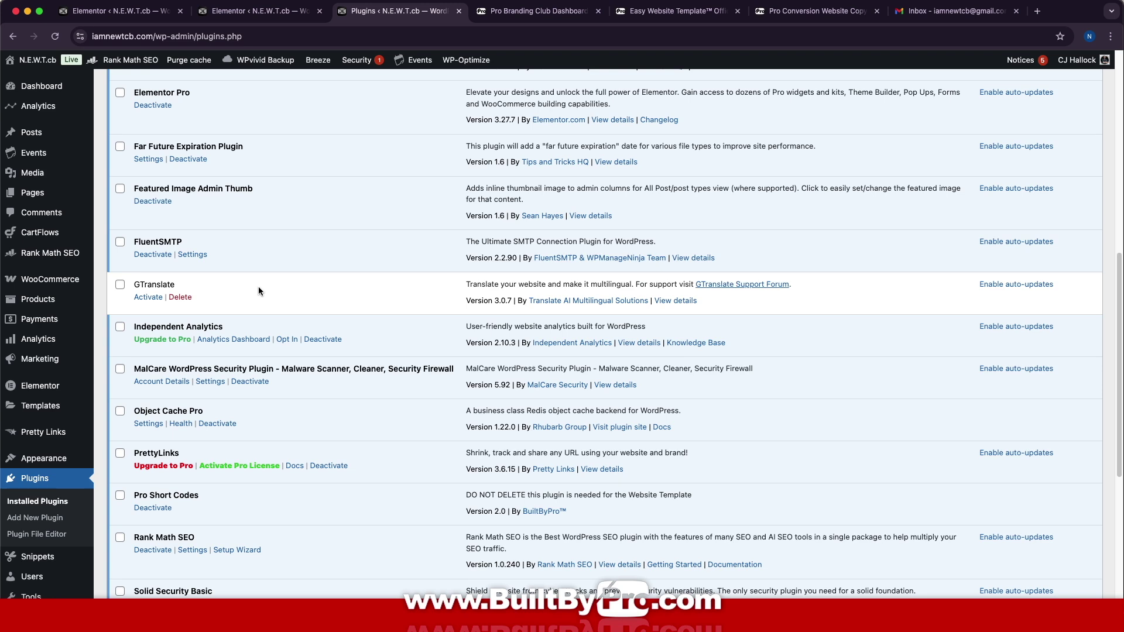
{"action": "left_click", "coordinate": [196, 296]}
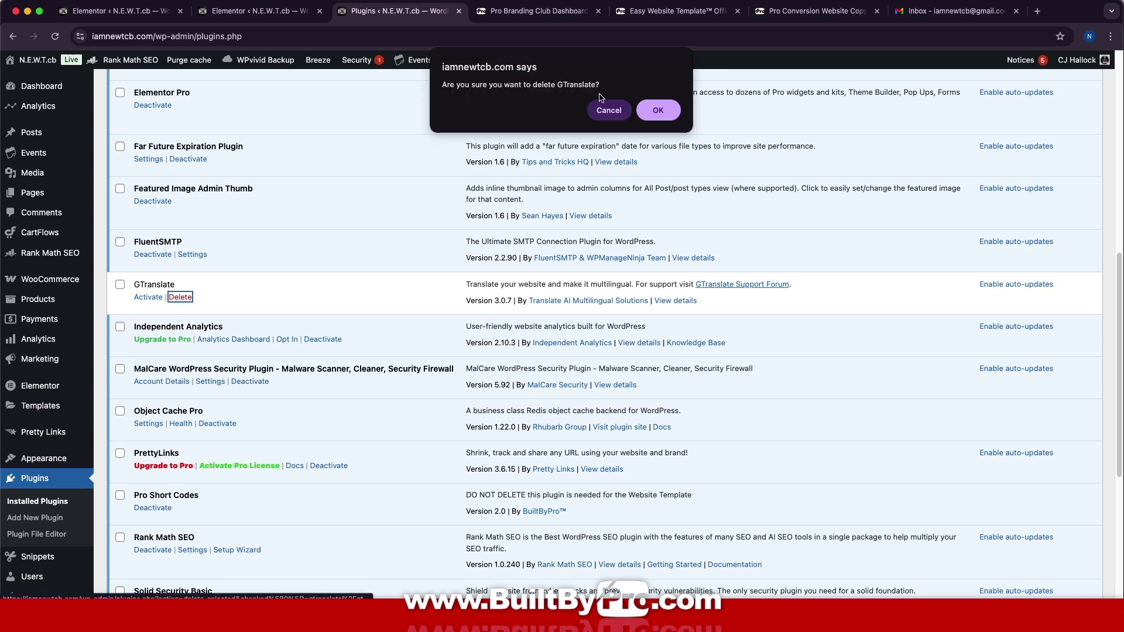
{"action": "left_click", "coordinate": [656, 110]}
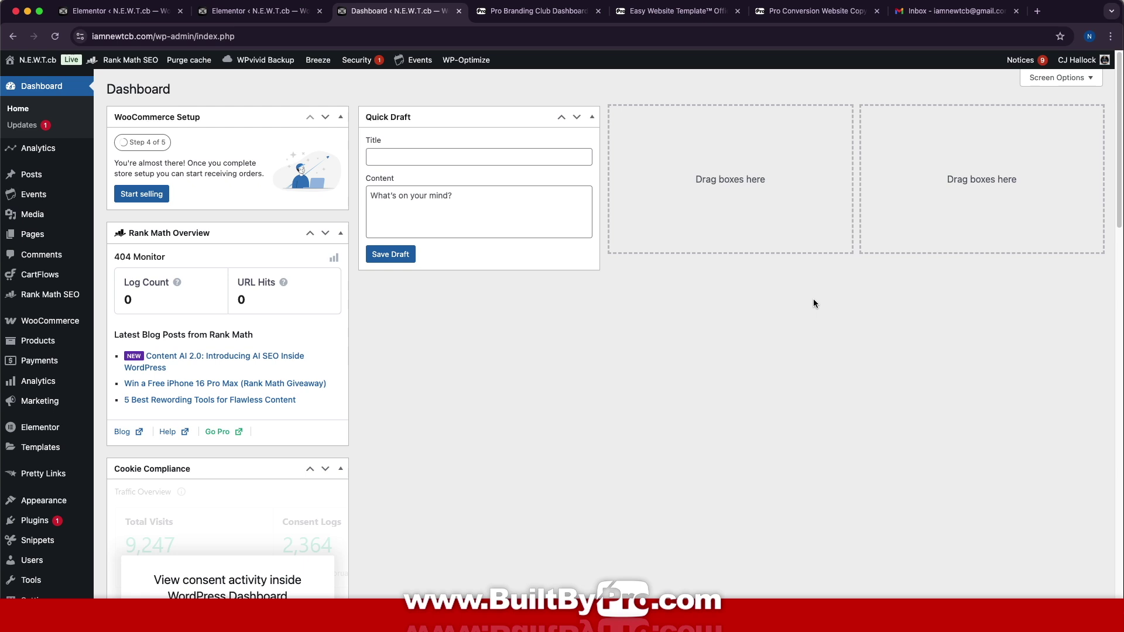
Open the live N.E.W.T.cb website in a new browser tab from the admin dashboard
{"action": "mouse_move", "coordinate": [53, 61]}
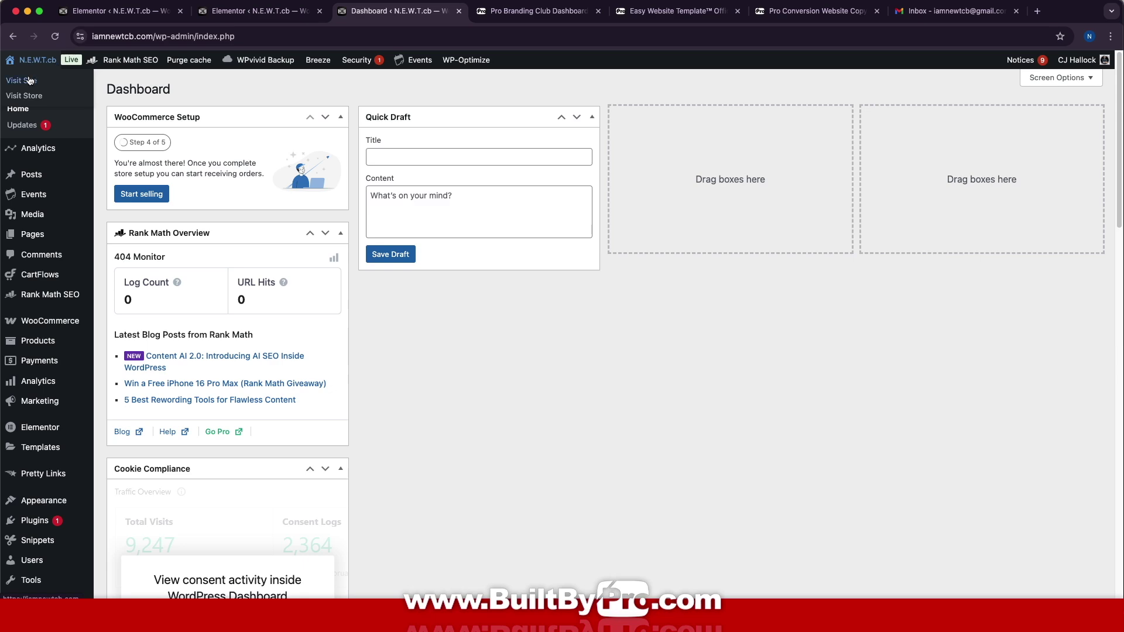
{"action": "right_click", "coordinate": [30, 80]}
{"action": "left_click", "coordinate": [54, 86]}
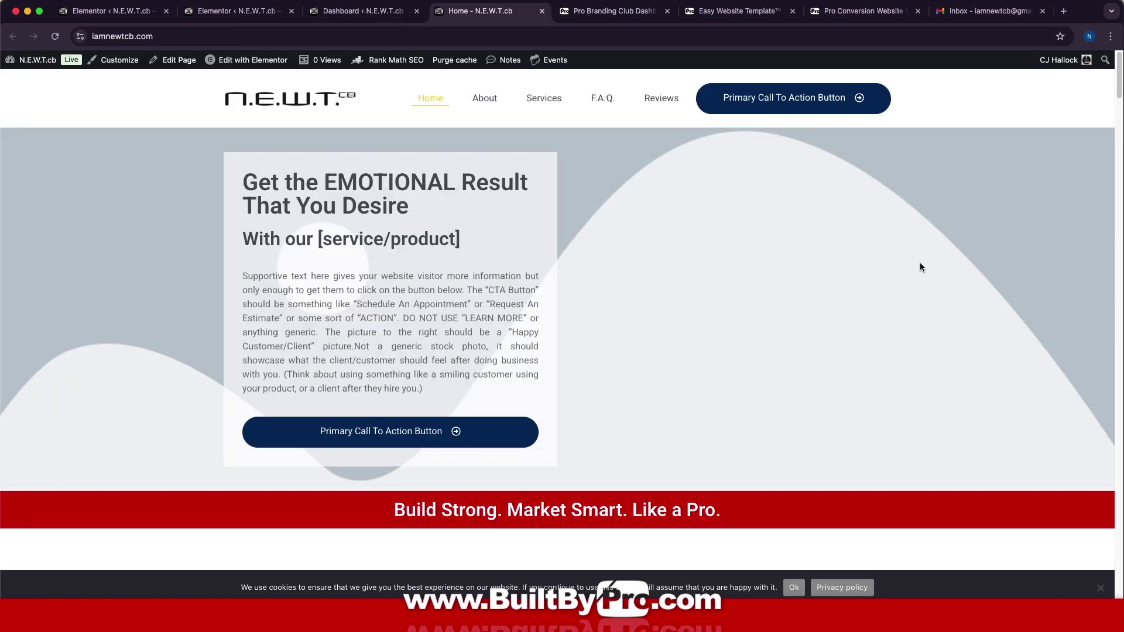